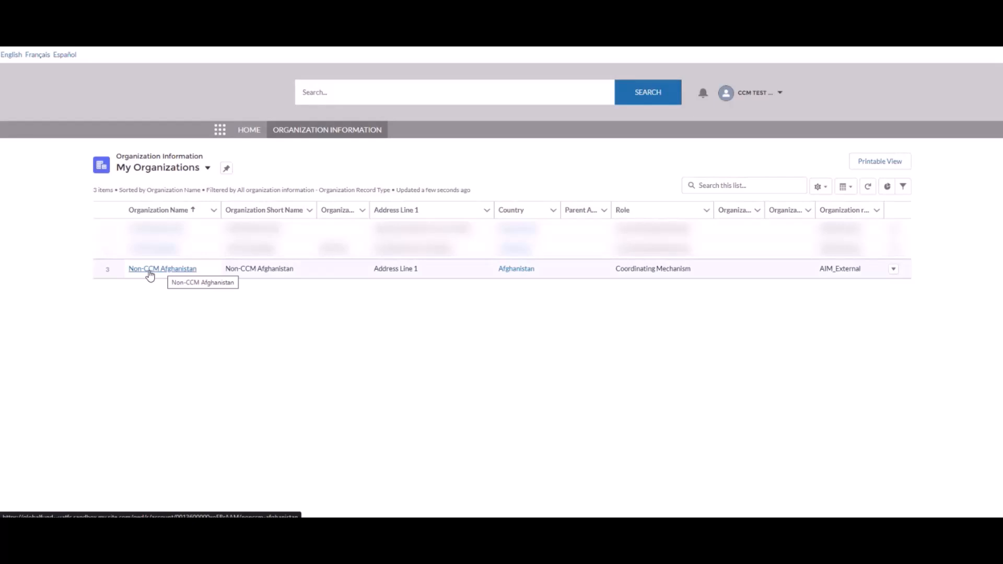
Open the Non-CCM Afghanistan organization record and start a Create Contact form.
{"action": "left_click", "coordinate": [150, 274]}
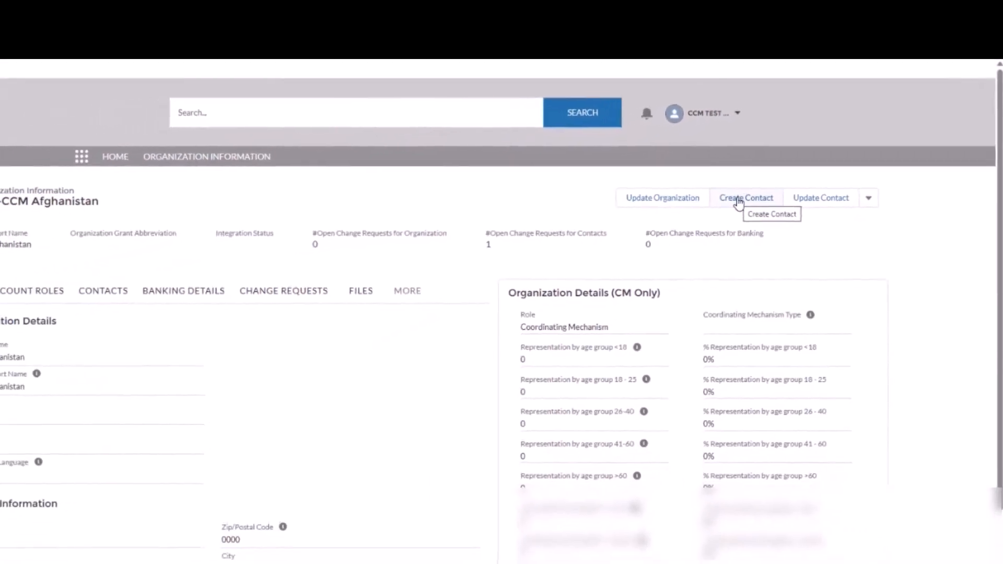
{"action": "left_click", "coordinate": [761, 184]}
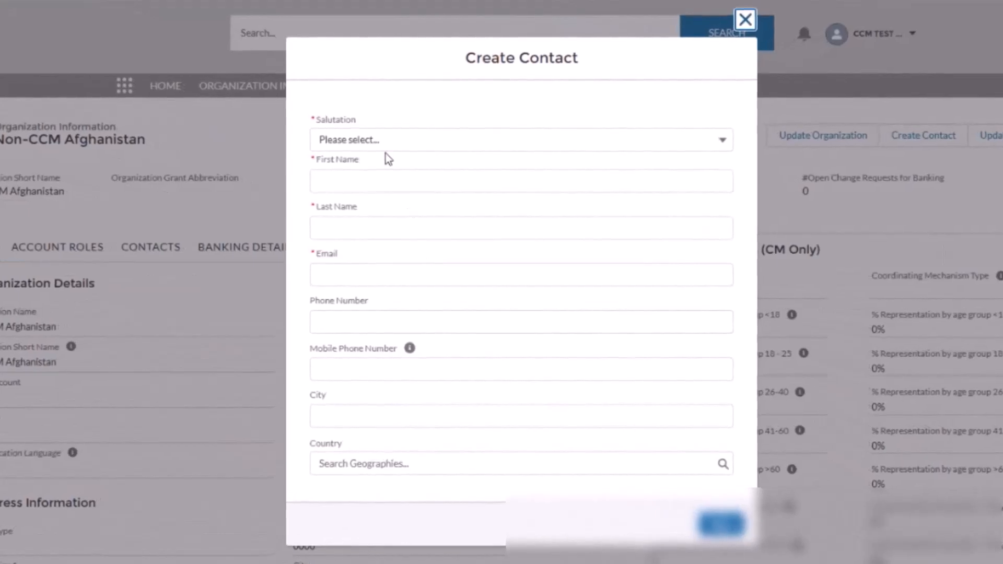
Enter salutation Mr and the contact's first name, last name and e-mail address.
{"action": "left_click", "coordinate": [386, 148]}
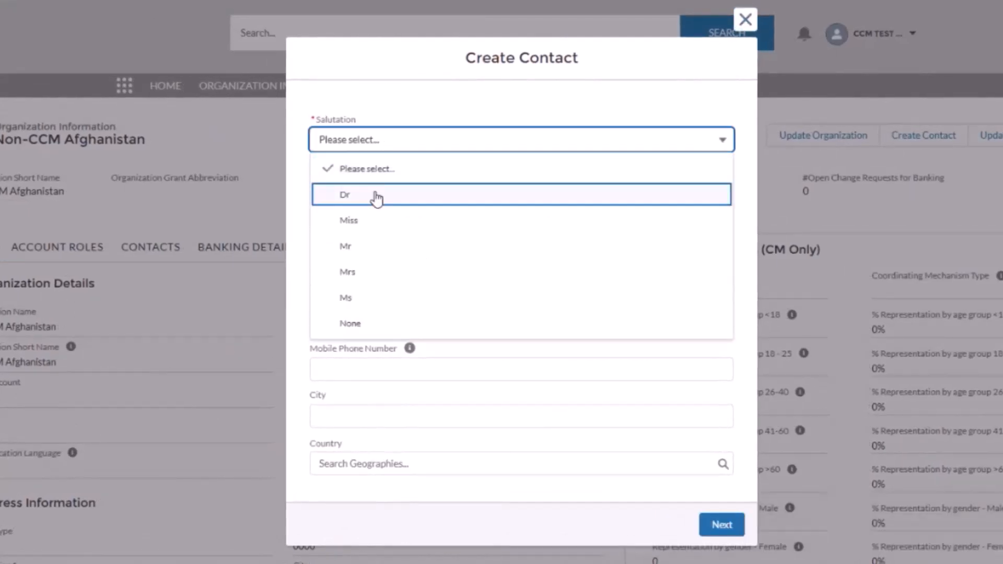
{"action": "left_click", "coordinate": [365, 247]}
{"action": "left_click", "coordinate": [360, 176]}
{"action": "type", "text": "joh"}
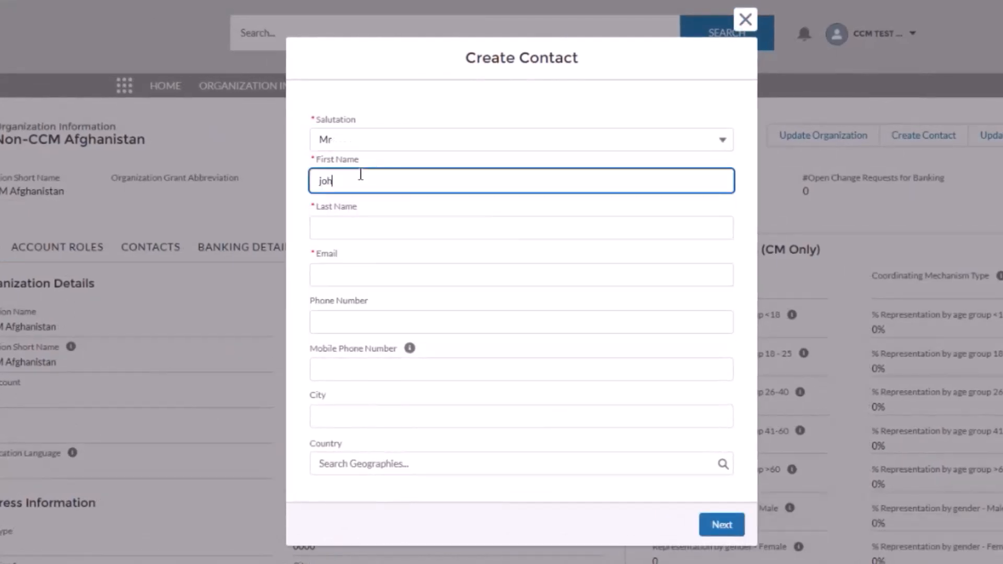
{"action": "key", "text": "BackSpace"}
{"action": "key", "text": "BackSpace"}
{"action": "key", "text": "BackSpace"}
{"action": "type", "text": "John"}
{"action": "key", "text": "Tab"}
{"action": "type", "text": "Smith"}
{"action": "key", "text": "Tab"}
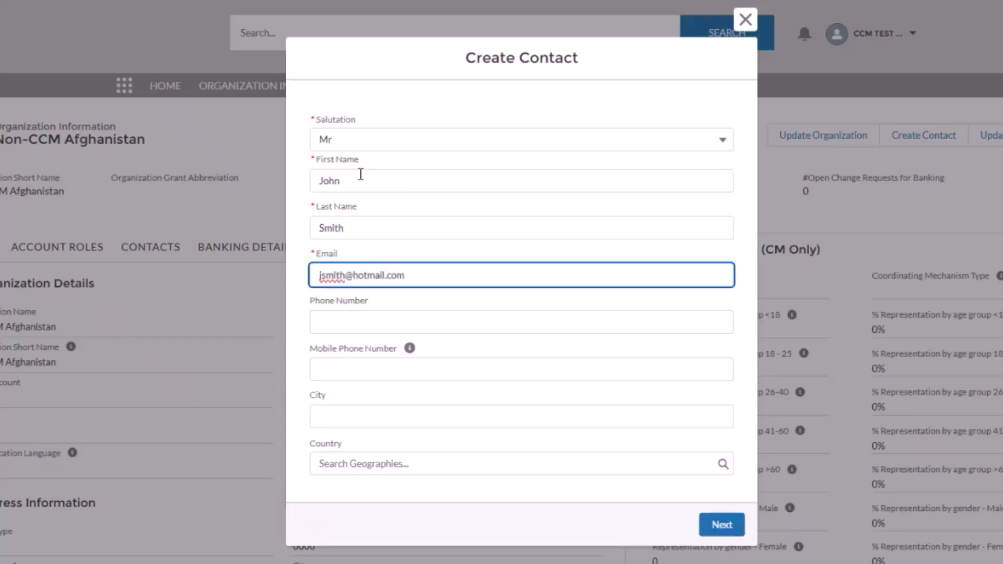
On the position page, set the contact's Role to Non-Member and continue.
{"action": "left_click", "coordinate": [723, 525]}
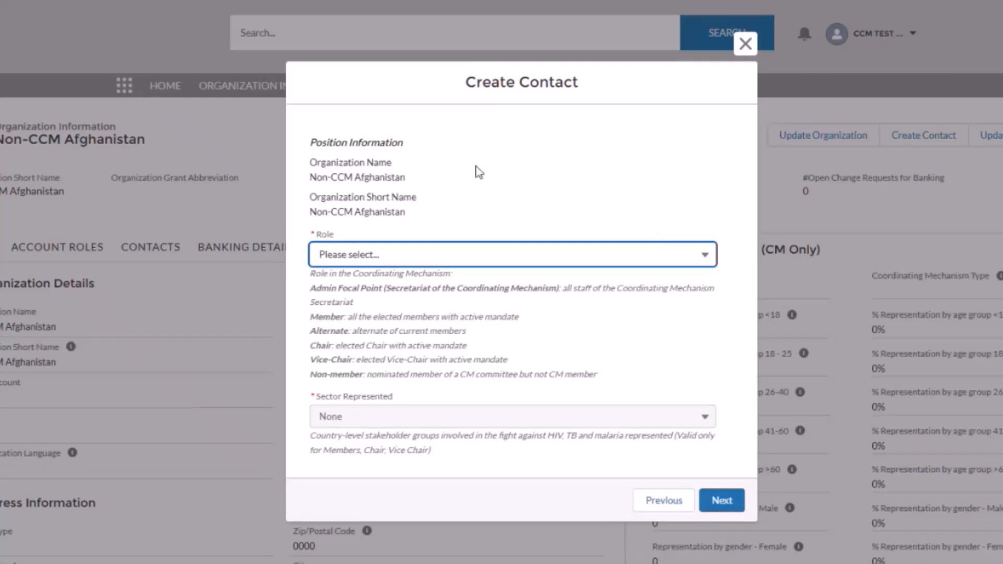
{"action": "left_click", "coordinate": [423, 261]}
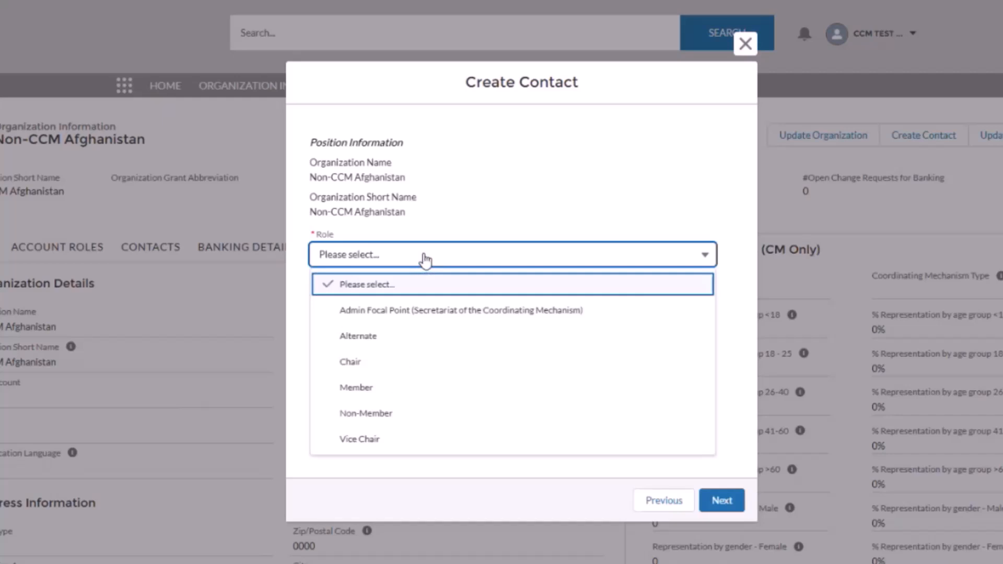
{"action": "left_click", "coordinate": [383, 415]}
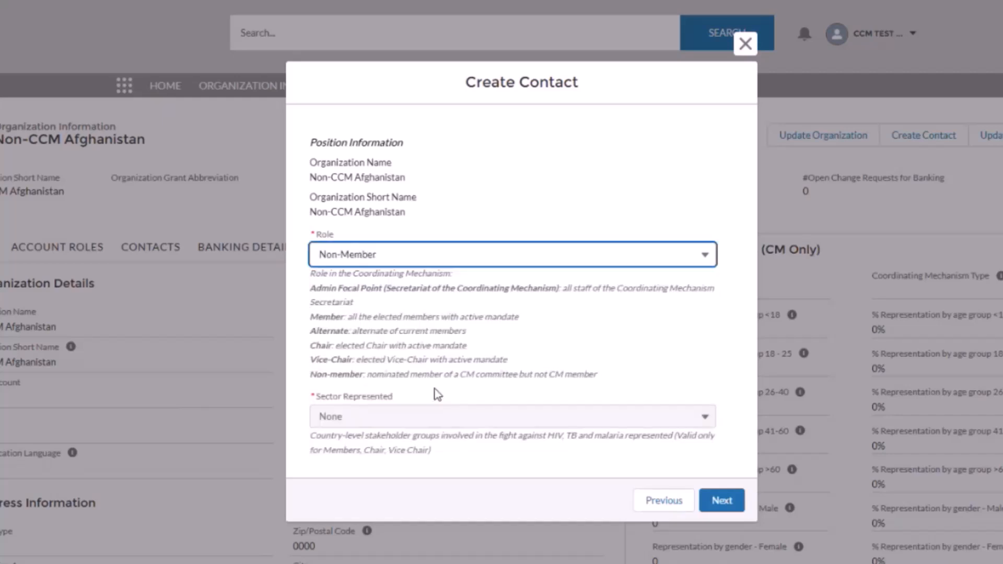
{"action": "left_click", "coordinate": [722, 502]}
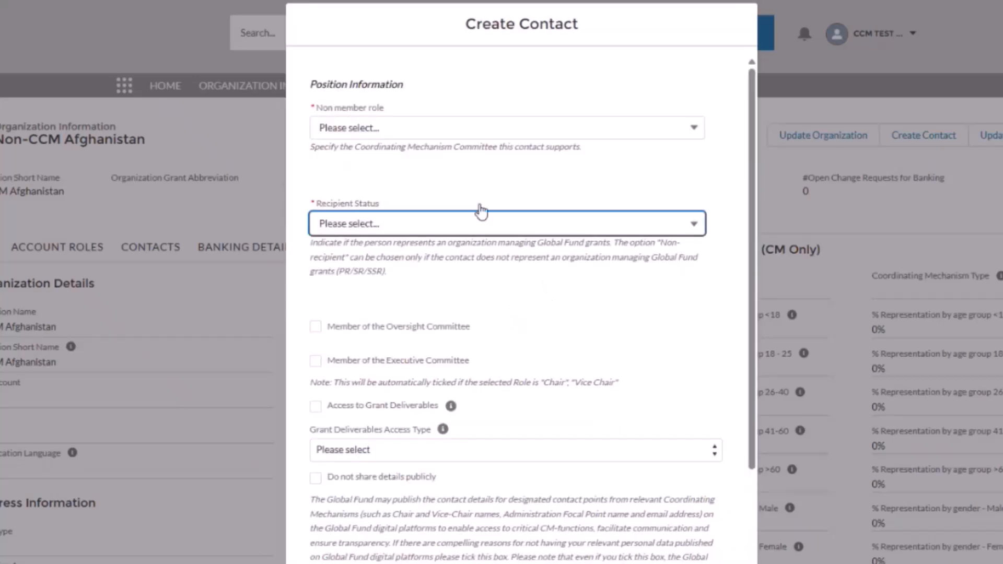
Set the non-member role to Other and the recipient status to Non Recipient.
{"action": "left_click", "coordinate": [376, 128]}
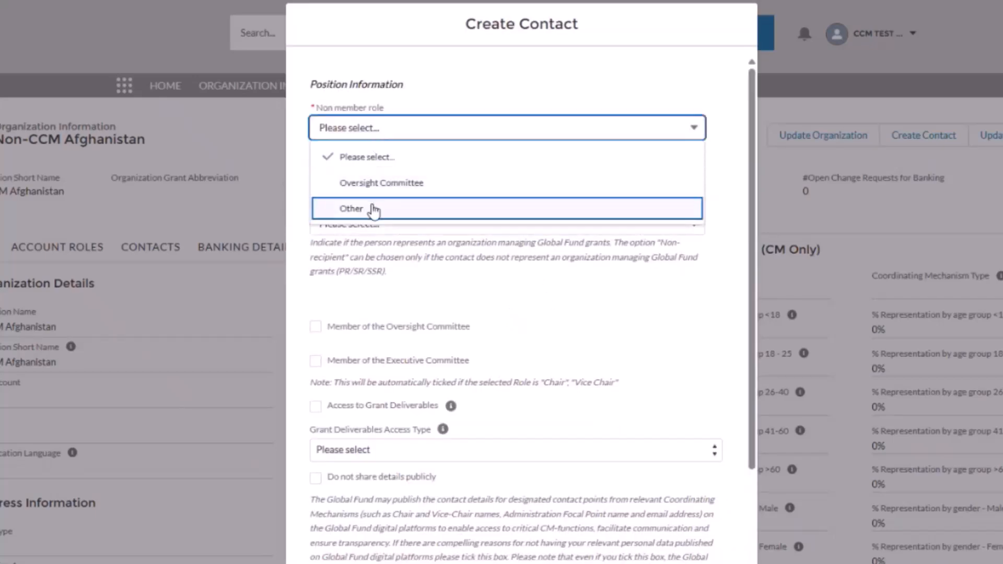
{"action": "left_click", "coordinate": [372, 208]}
{"action": "left_click", "coordinate": [374, 224]}
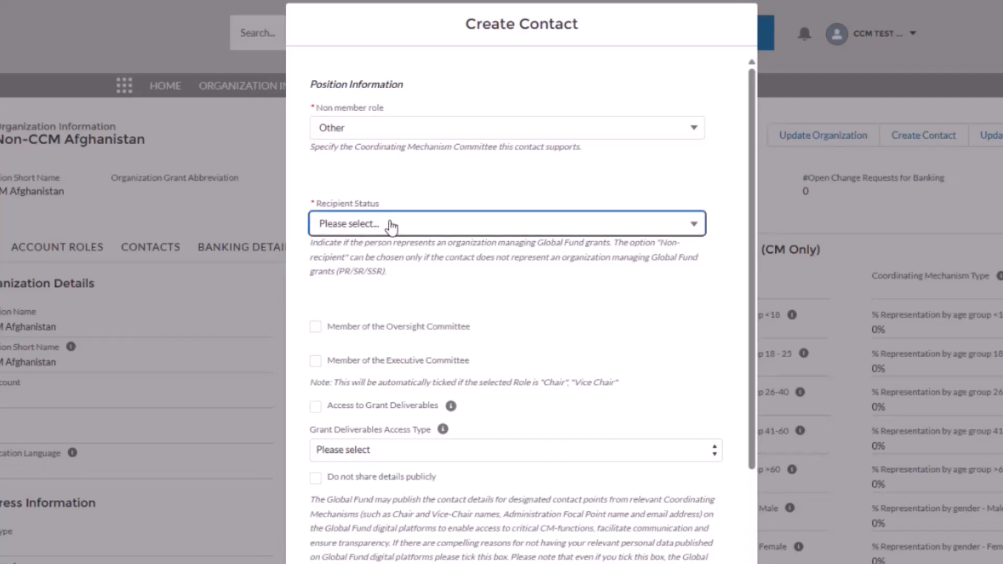
{"action": "left_click", "coordinate": [364, 357]}
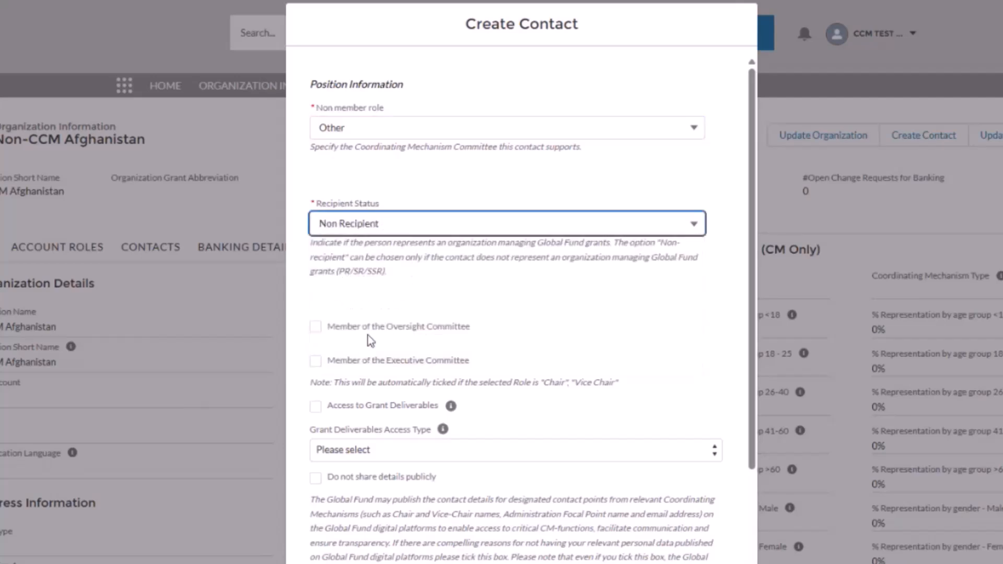
Grant Access to Grant Deliverables with Editor access type and proceed to supporting documents.
{"action": "scroll", "coordinate": [384, 285], "scroll_direction": "down", "scroll_amount": 2}
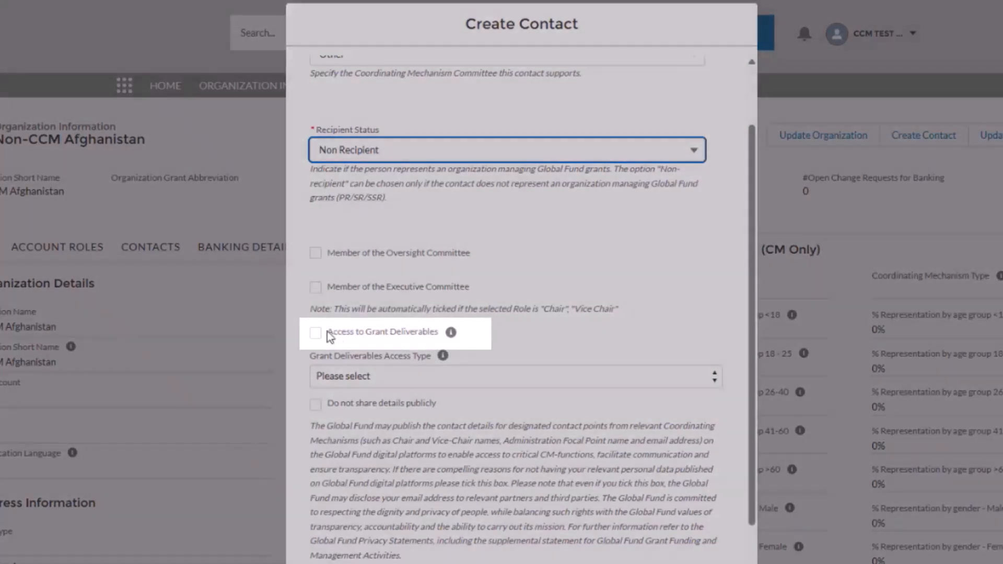
{"action": "left_click_drag", "start_coordinate": [327, 332], "coordinate": [441, 341]}
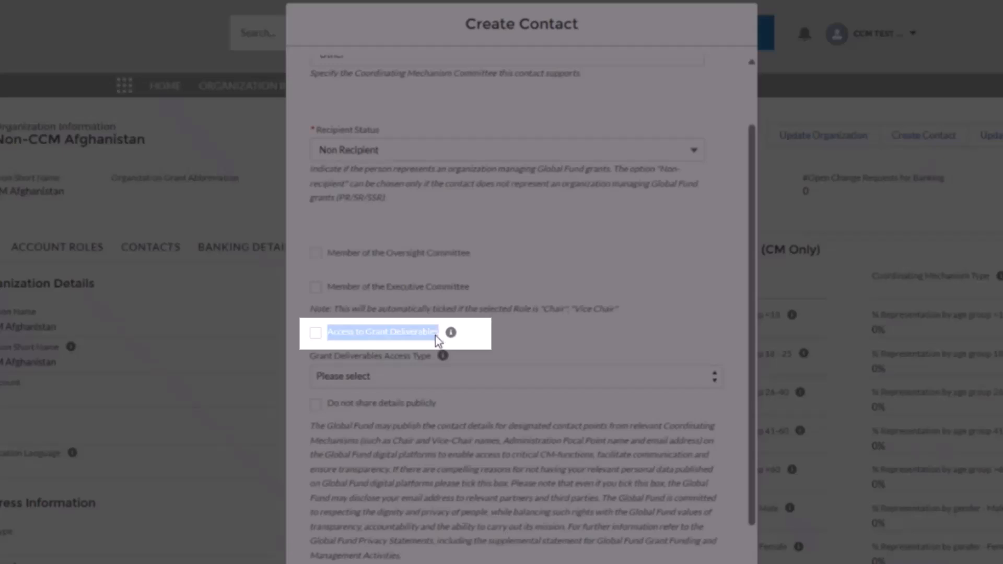
{"action": "left_click", "coordinate": [316, 333]}
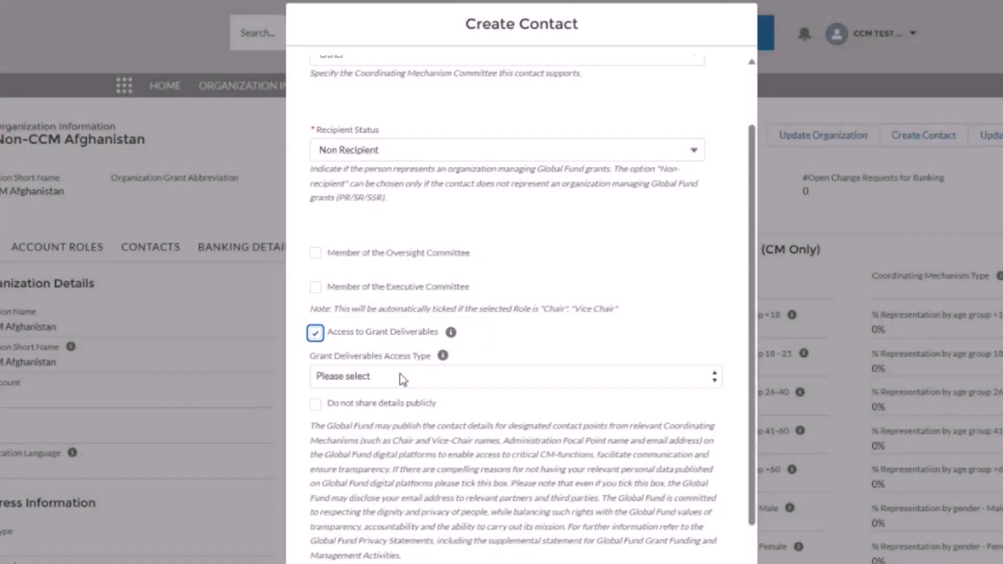
{"action": "left_click", "coordinate": [395, 380]}
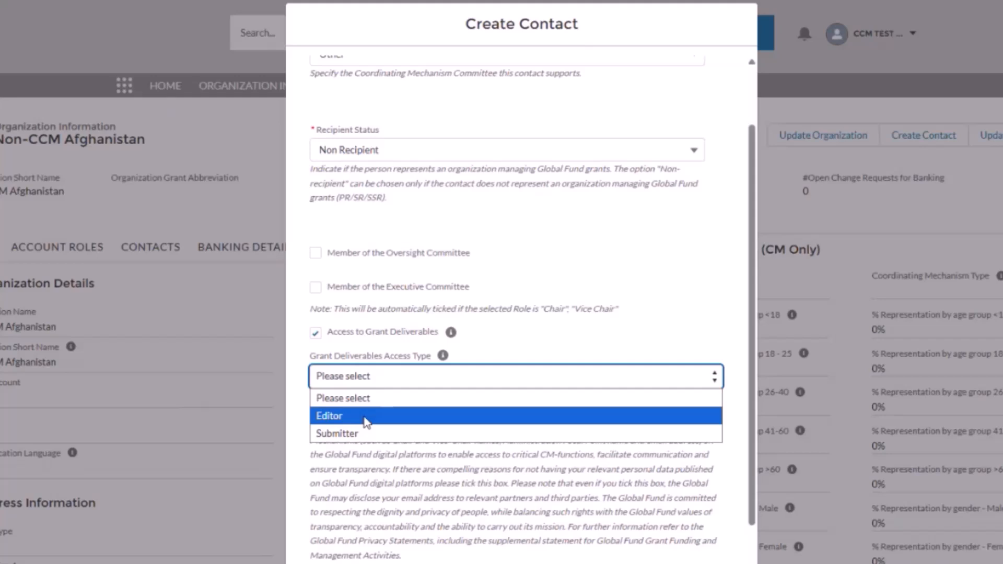
{"action": "left_click", "coordinate": [381, 417]}
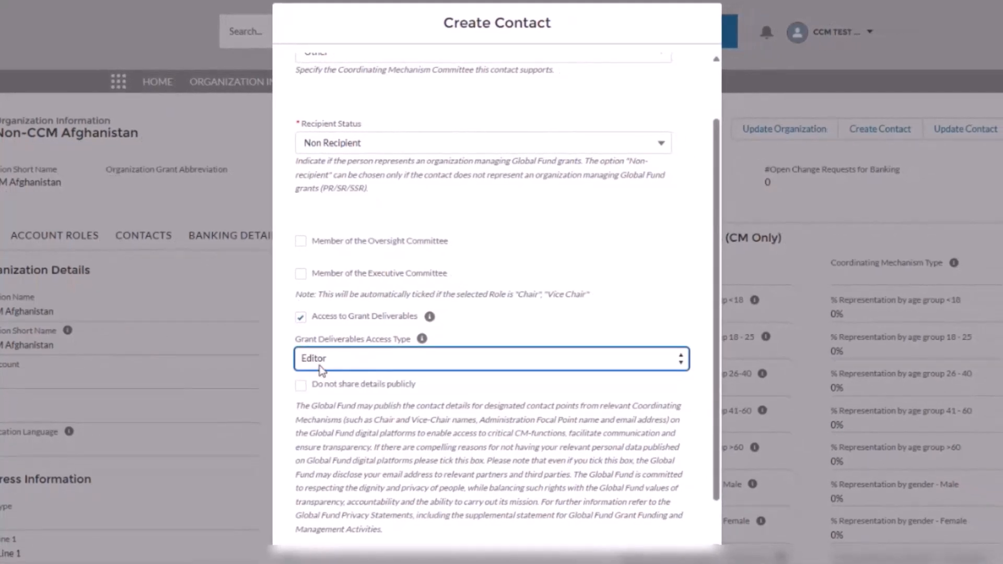
{"action": "scroll", "coordinate": [350, 361], "scroll_direction": "down", "scroll_amount": 1}
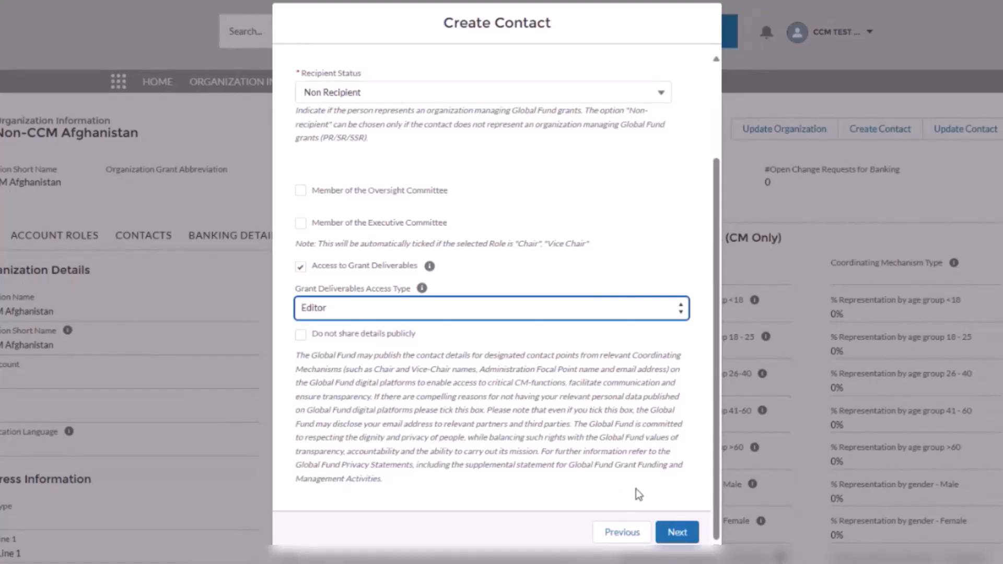
{"action": "left_click", "coordinate": [672, 532]}
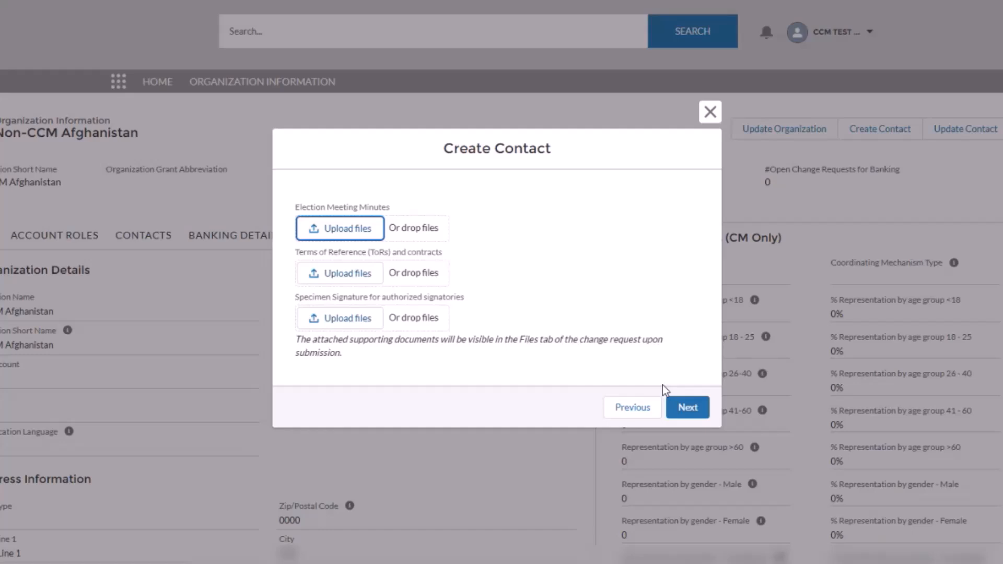
Skip the document upload, submit without adding another contact, and close the confirmation.
{"action": "left_click", "coordinate": [684, 410]}
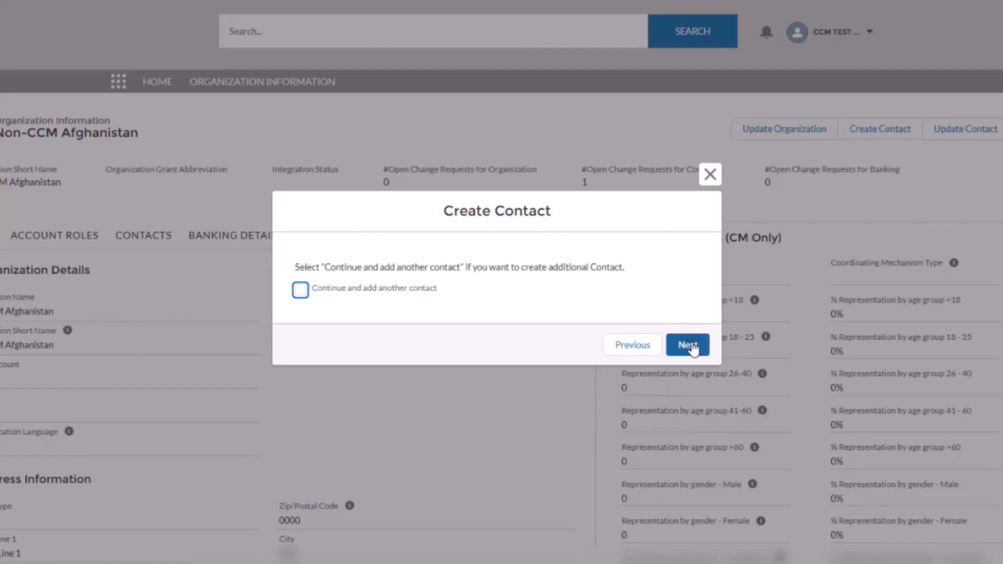
{"action": "left_click", "coordinate": [687, 346]}
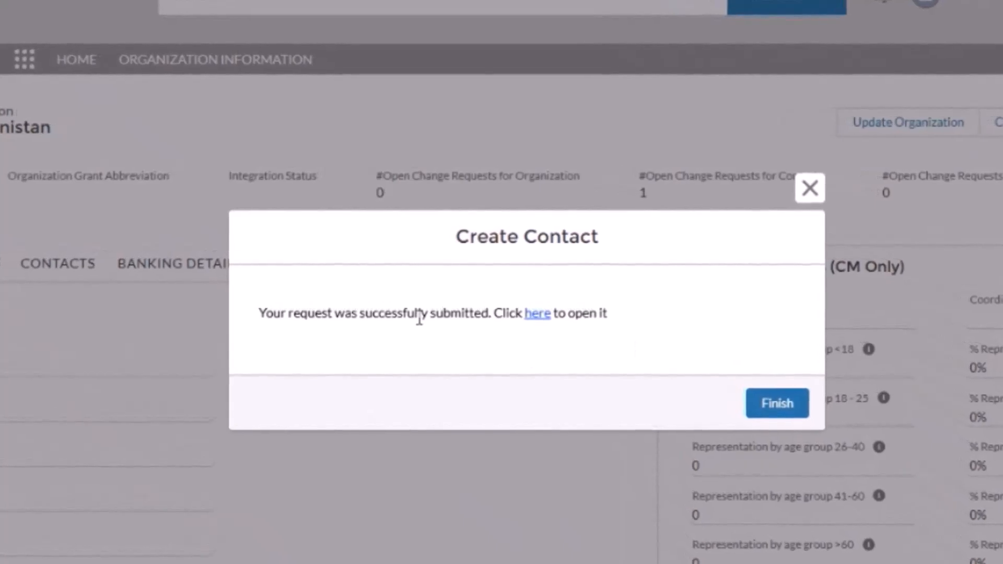
{"action": "left_click_drag", "start_coordinate": [261, 315], "coordinate": [492, 317]}
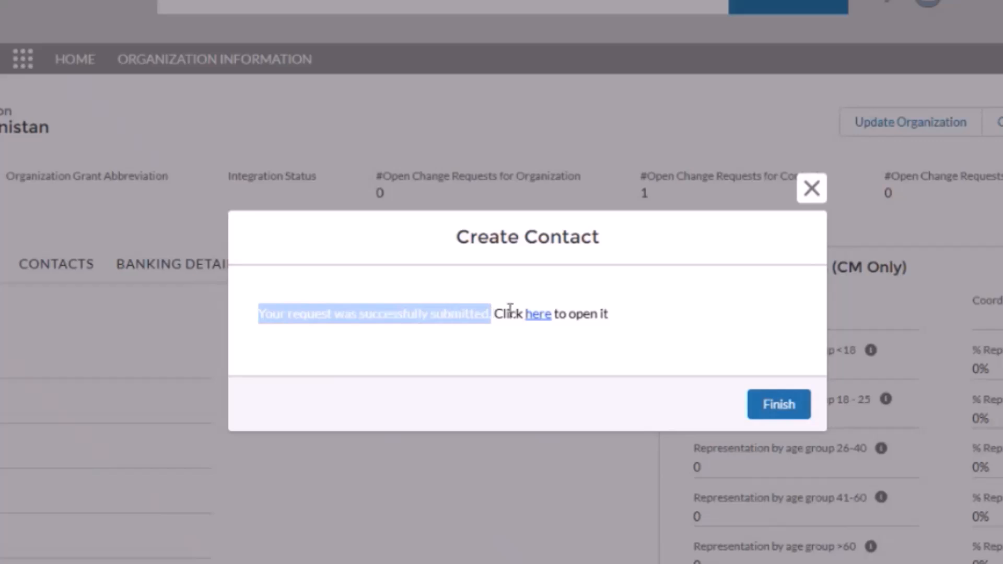
{"action": "left_click", "coordinate": [613, 316]}
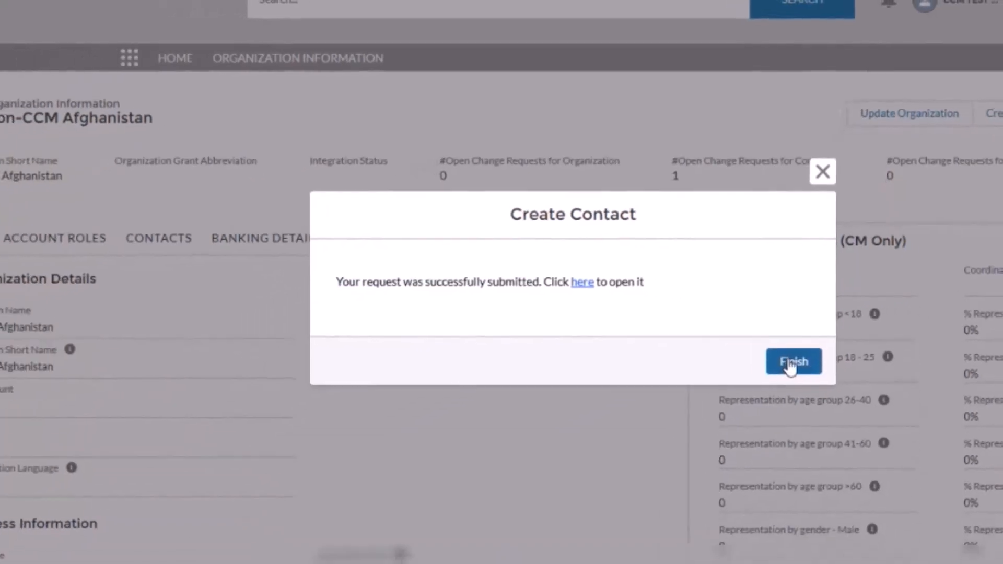
{"action": "left_click", "coordinate": [793, 361]}
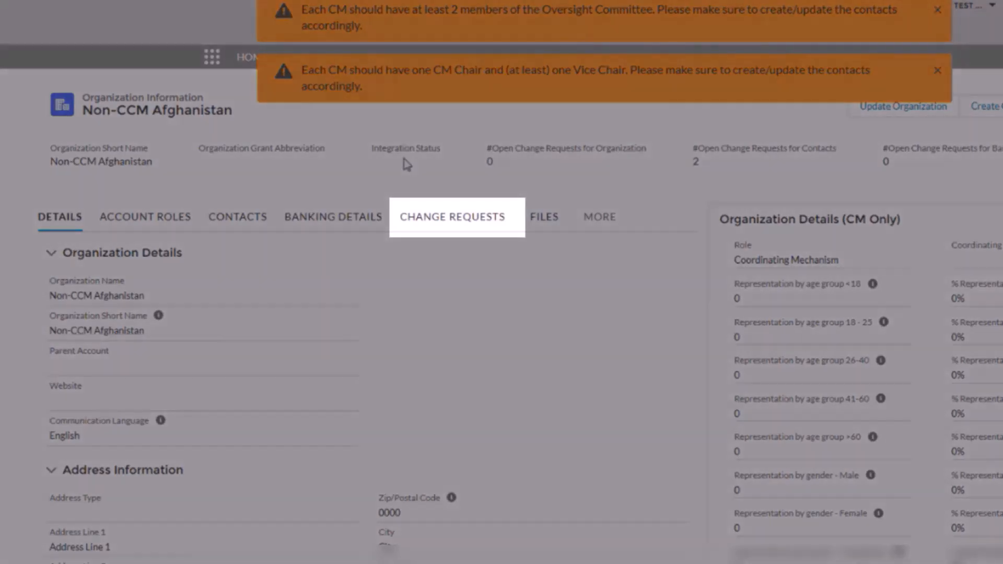
Open change request 00076159 from the organization's Change Requests list.
{"action": "left_click", "coordinate": [437, 227]}
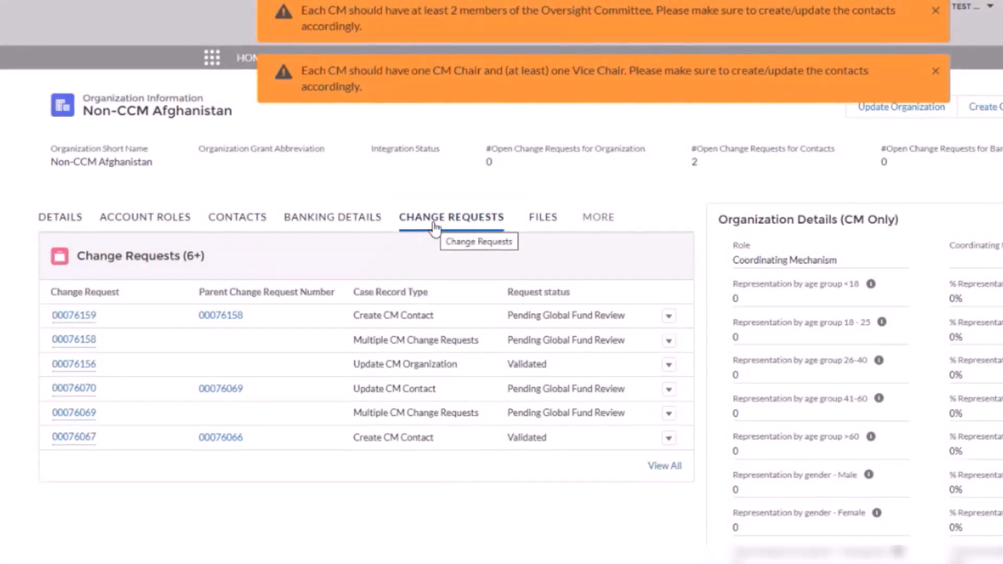
{"action": "mouse_move", "coordinate": [84, 320]}
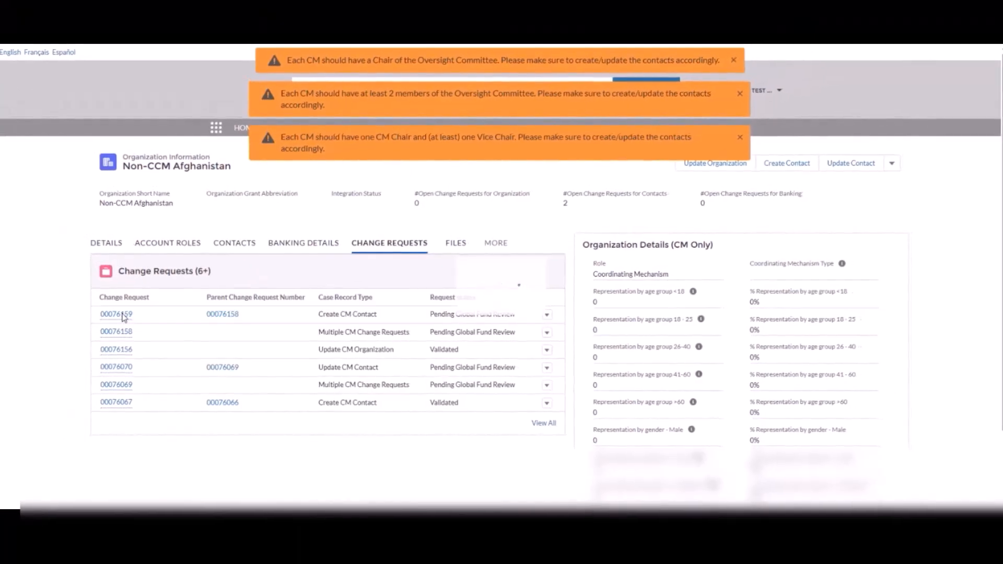
{"action": "left_click", "coordinate": [122, 314]}
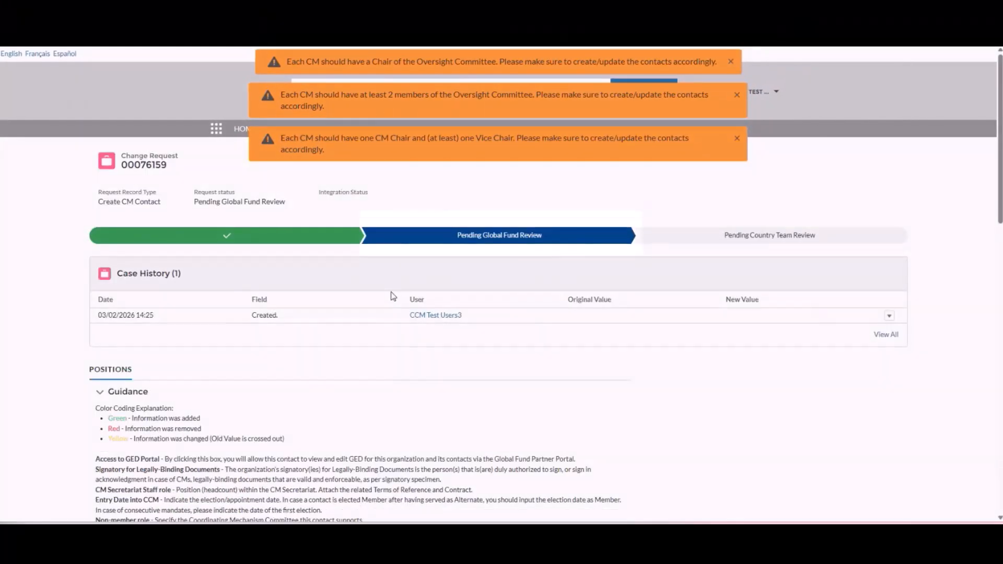
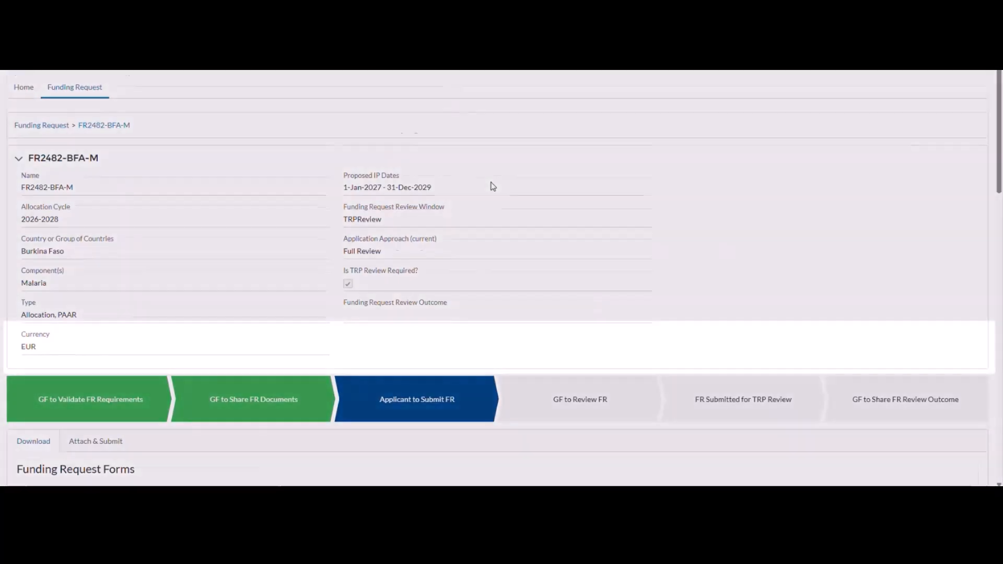
Save the Performance Framework Excel workbook from the Documents table to the Downloads folder.
{"action": "scroll", "coordinate": [493, 186], "scroll_direction": "down", "scroll_amount": 1}
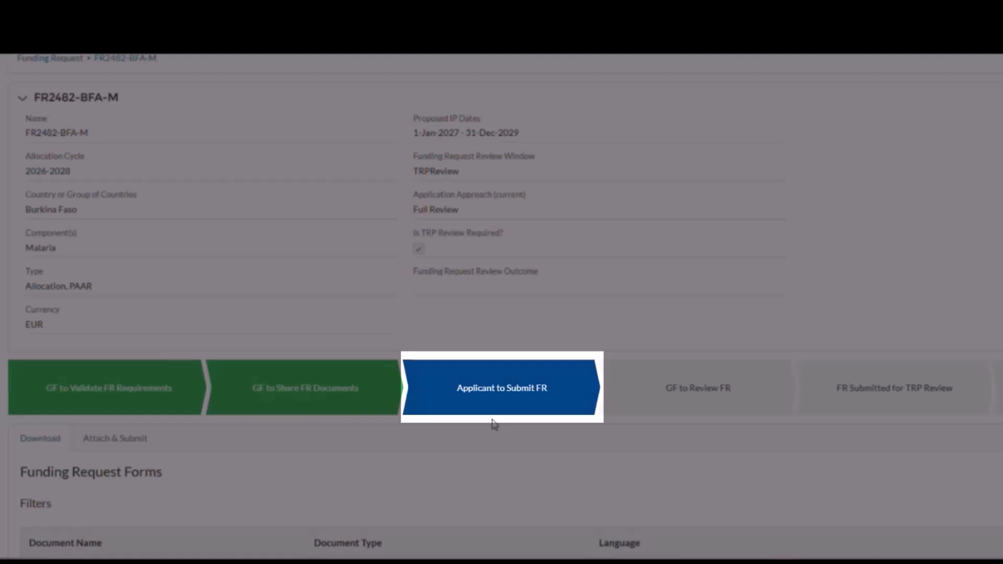
{"action": "scroll", "coordinate": [491, 424], "scroll_direction": "down", "scroll_amount": 1}
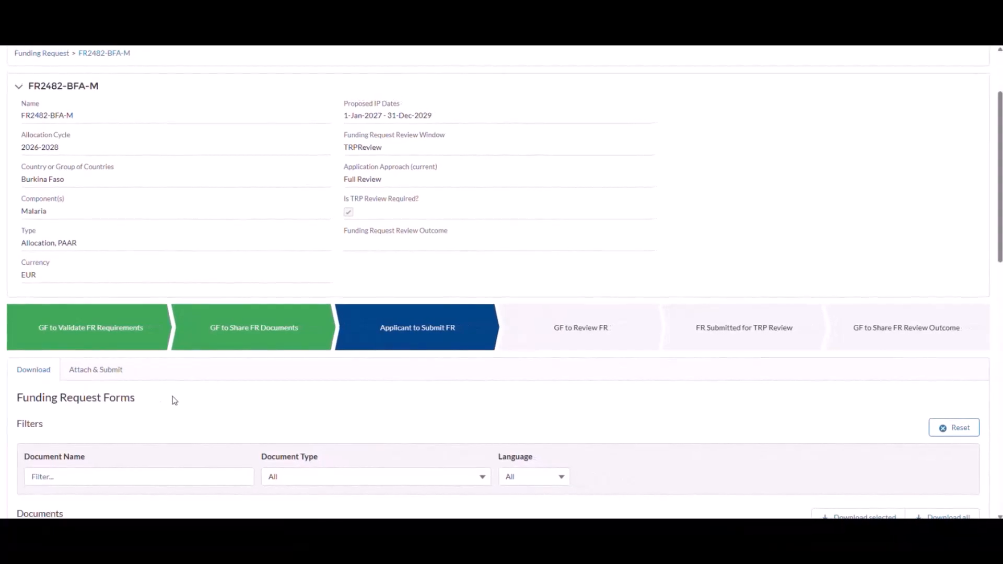
{"action": "scroll", "coordinate": [175, 401], "scroll_direction": "down", "scroll_amount": 1}
{"action": "scroll", "coordinate": [175, 401], "scroll_direction": "down", "scroll_amount": 3}
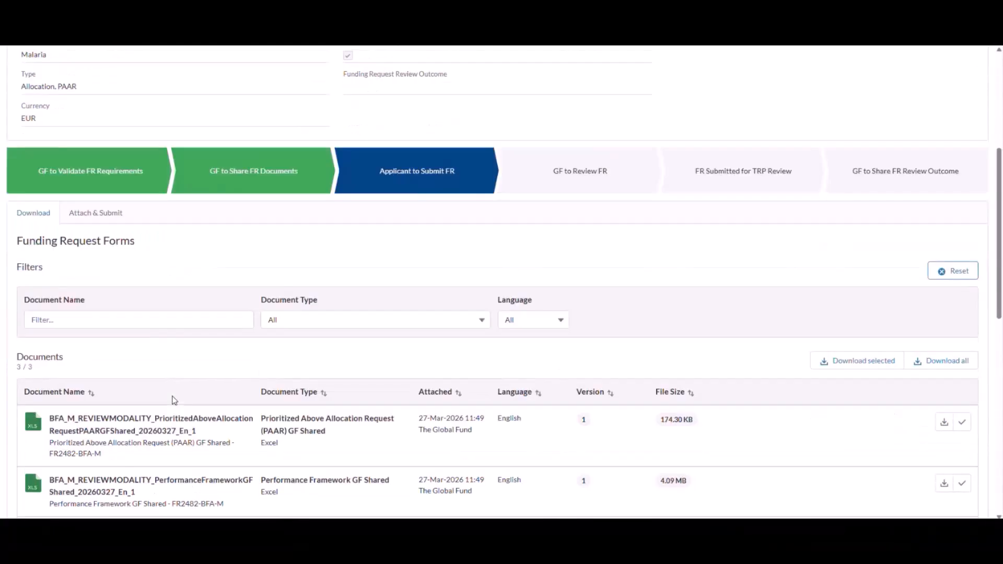
{"action": "scroll", "coordinate": [175, 401], "scroll_direction": "down", "scroll_amount": 1}
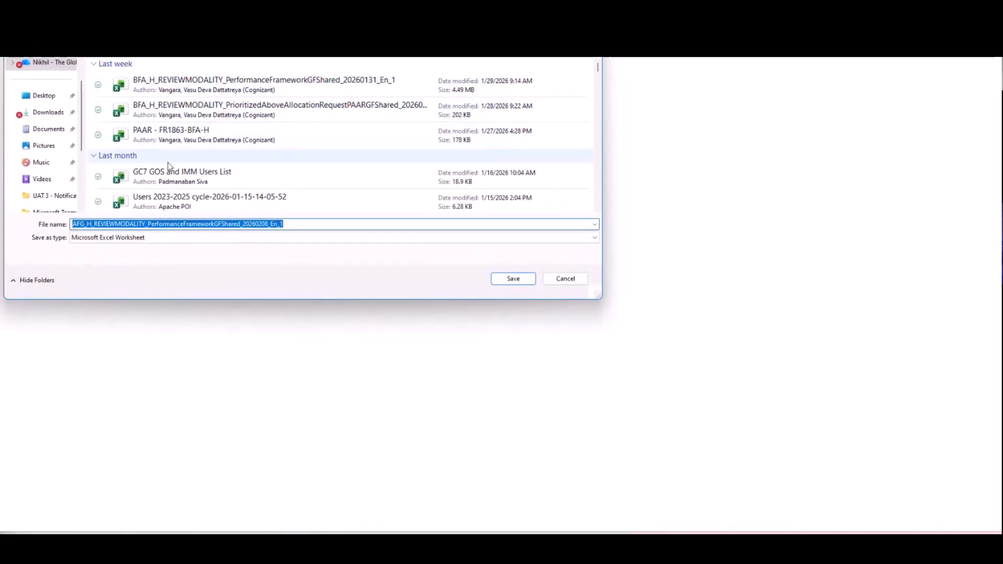
{"action": "left_click", "coordinate": [51, 130]}
{"action": "left_click", "coordinate": [42, 113]}
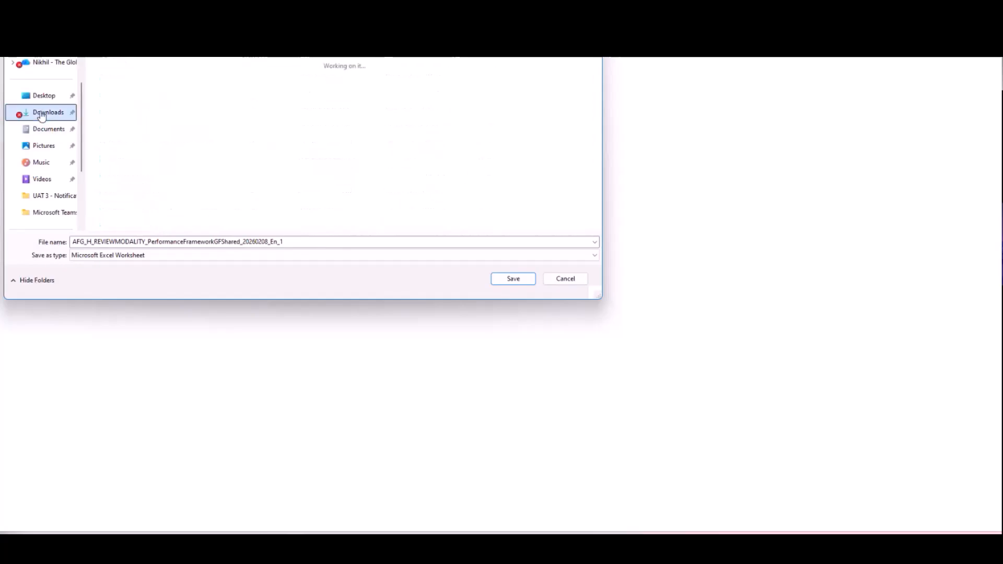
{"action": "left_click", "coordinate": [513, 278]}
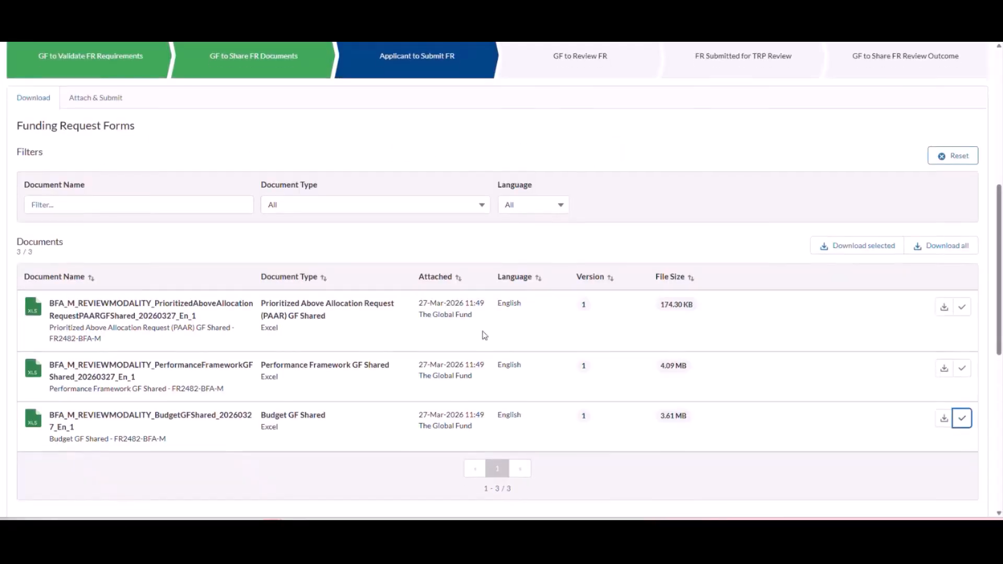
{"action": "scroll", "coordinate": [484, 334], "scroll_direction": "down", "scroll_amount": 1}
{"action": "scroll", "coordinate": [485, 335], "scroll_direction": "down", "scroll_amount": 5}
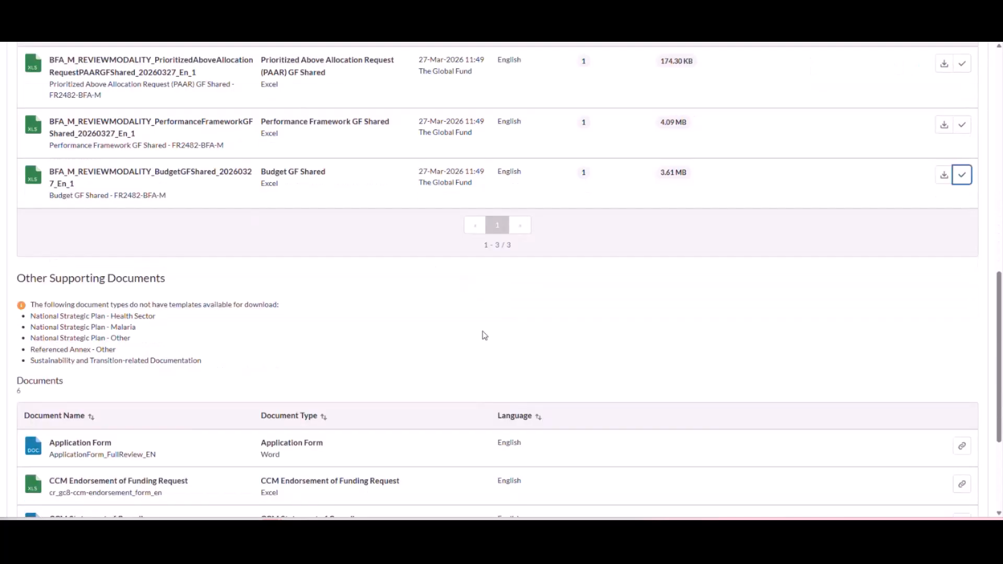
Scroll down through the Other Supporting Documents list of FR2482-BFA-M.
{"action": "scroll", "coordinate": [485, 335], "scroll_direction": "down", "scroll_amount": 1}
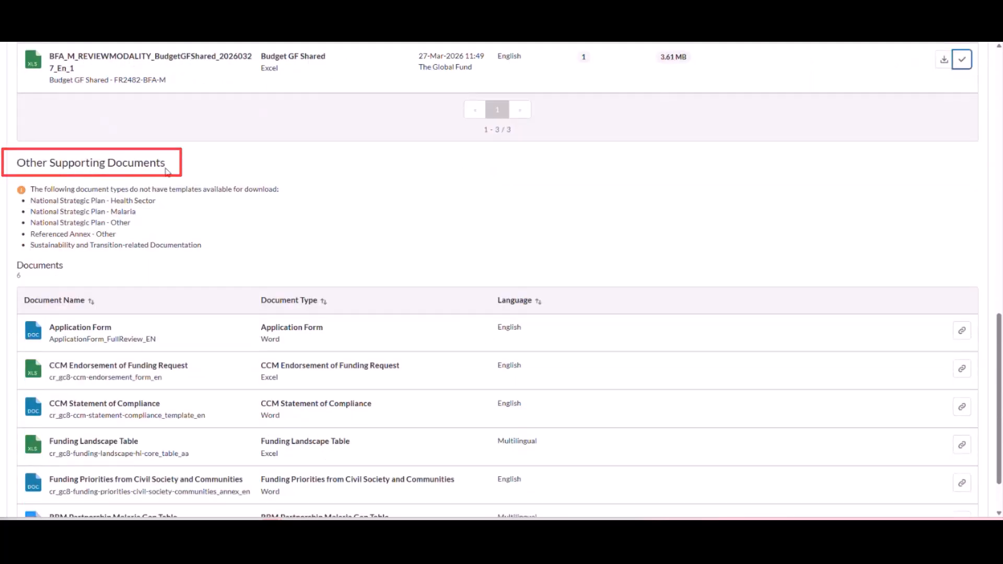
{"action": "scroll", "coordinate": [303, 272], "scroll_direction": "down", "scroll_amount": 1}
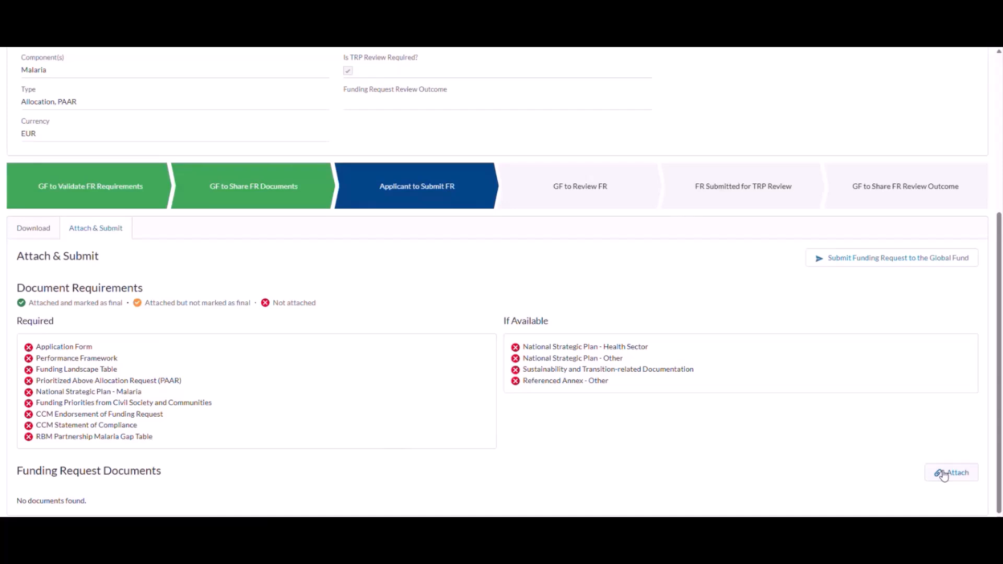
Start a file upload and select Application Form through Performance Framework in Attachments.
{"action": "left_click", "coordinate": [944, 474]}
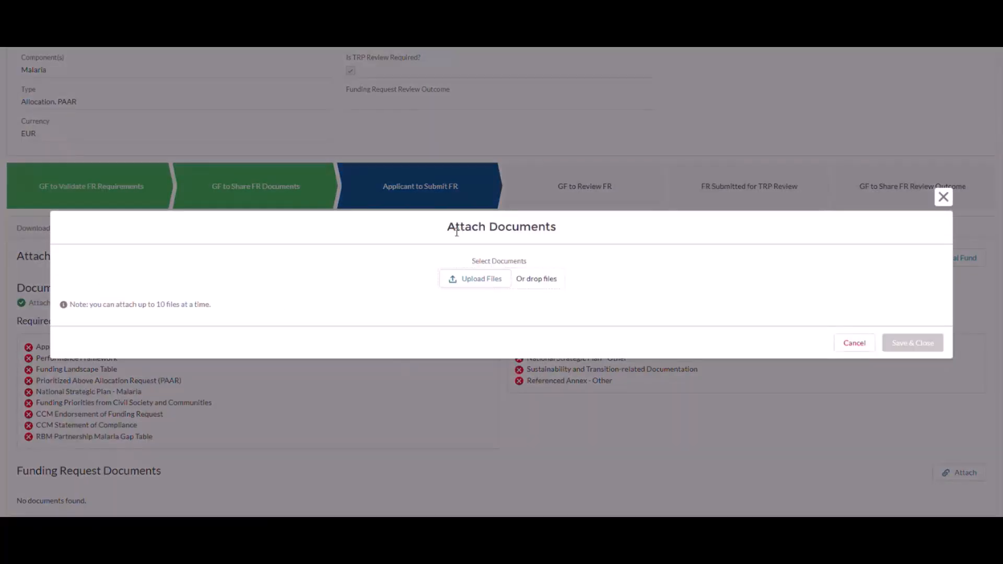
{"action": "left_click", "coordinate": [477, 281]}
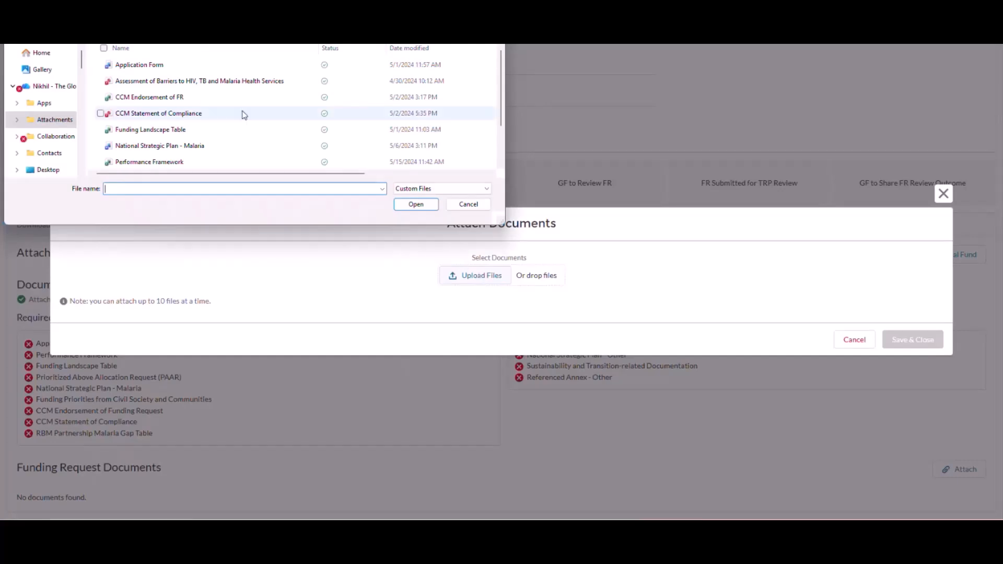
{"action": "left_click", "coordinate": [208, 71]}
{"action": "left_click", "coordinate": [209, 82], "text": "ctrl"}
{"action": "left_click", "coordinate": [204, 99], "text": "ctrl"}
{"action": "left_click", "coordinate": [199, 115], "text": "ctrl"}
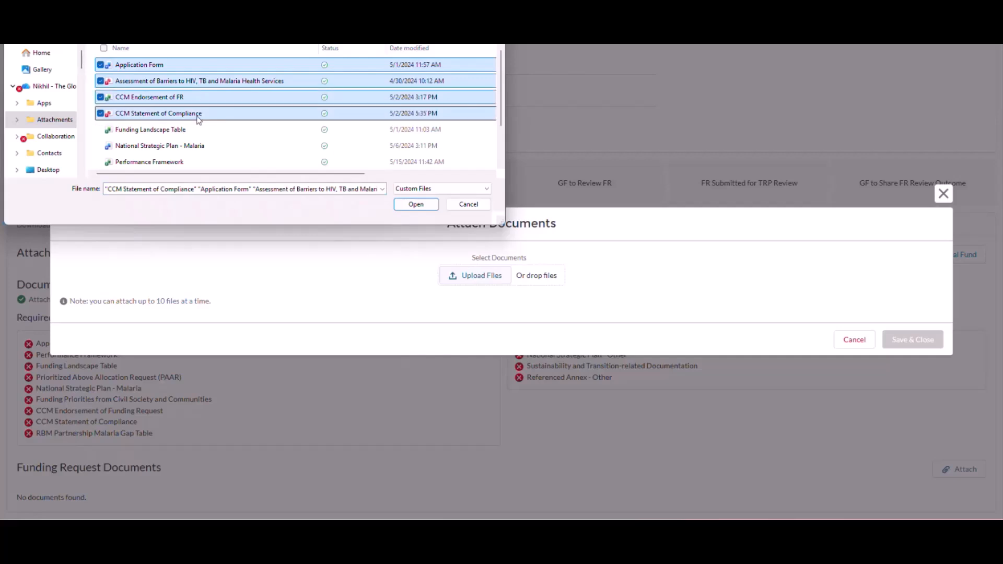
{"action": "left_click", "coordinate": [192, 131], "text": "ctrl"}
{"action": "left_click", "coordinate": [190, 146], "text": "ctrl"}
{"action": "left_click", "coordinate": [187, 159], "text": "ctrl"}
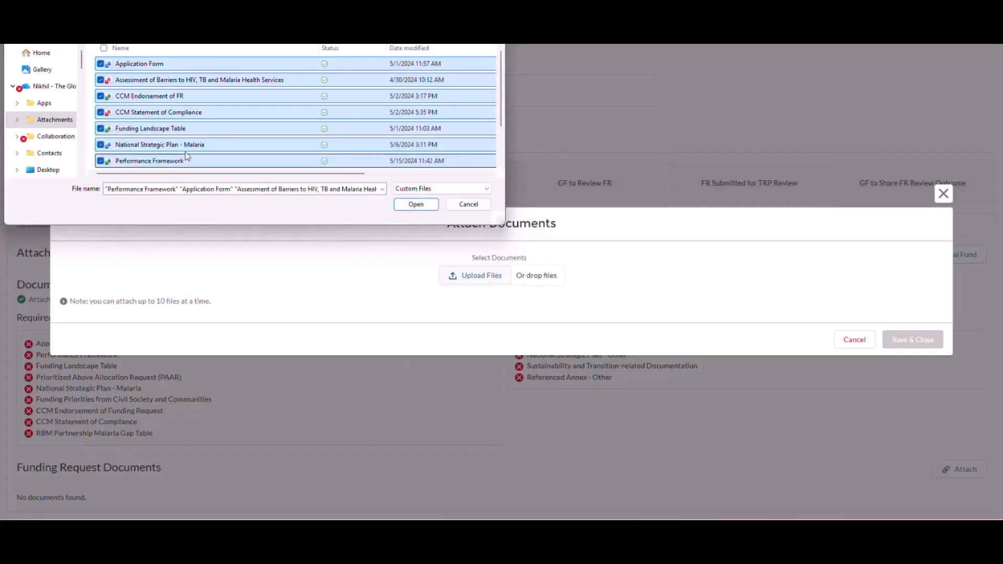
Add Prioritized Above Allocation Request, RBM Gap Table and Referenced Annex - Other, then upload all ten.
{"action": "scroll", "coordinate": [187, 157], "scroll_direction": "down", "scroll_amount": 1}
{"action": "left_click", "coordinate": [188, 129], "text": "ctrl"}
{"action": "left_click", "coordinate": [187, 145], "text": "ctrl"}
{"action": "left_click", "coordinate": [178, 162], "text": "ctrl"}
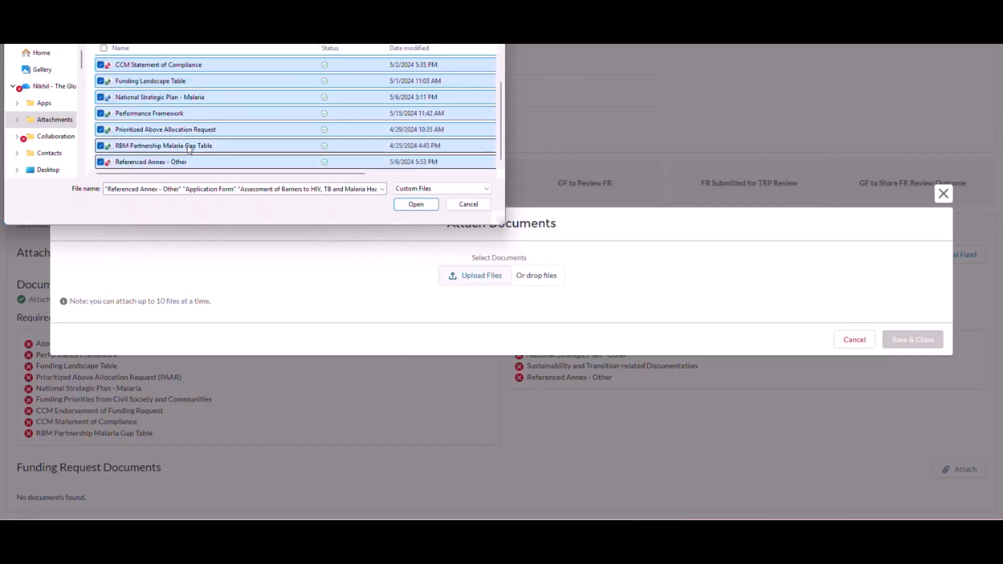
{"action": "left_click", "coordinate": [412, 204]}
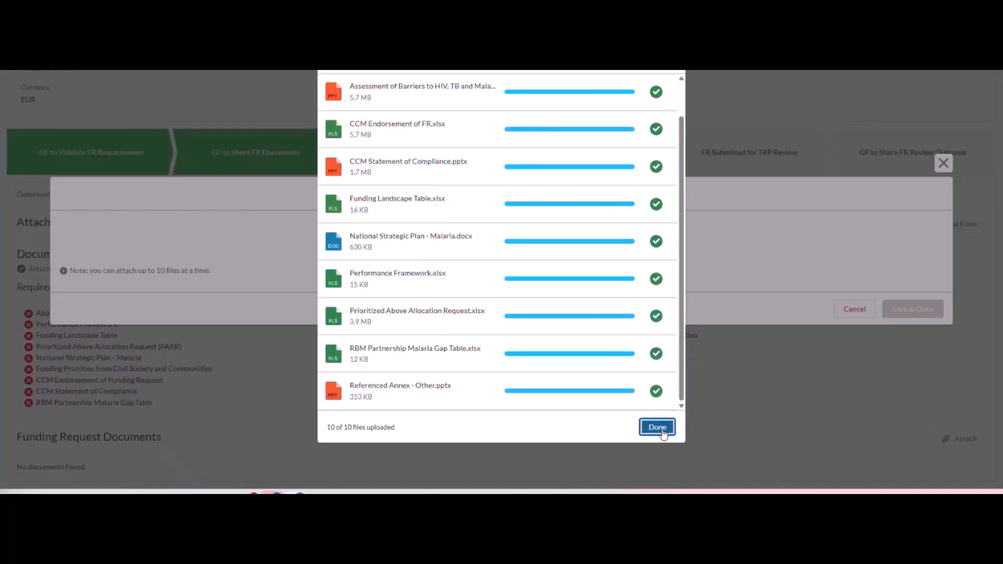
Set types Application Form, Assessment of Barriers and CCM Endorsement of Funding Request for the first three files.
{"action": "left_click", "coordinate": [657, 427]}
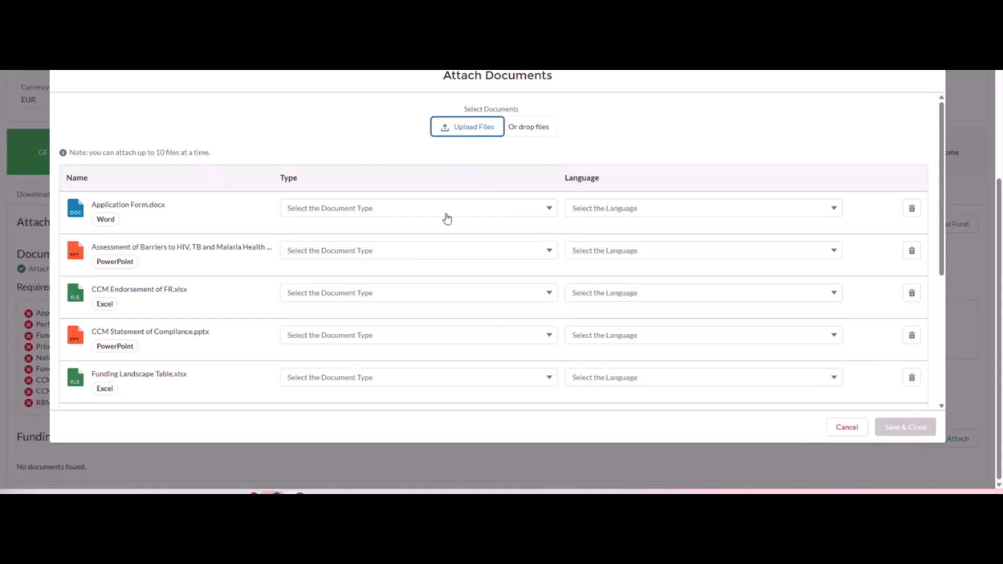
{"action": "left_click", "coordinate": [405, 213]}
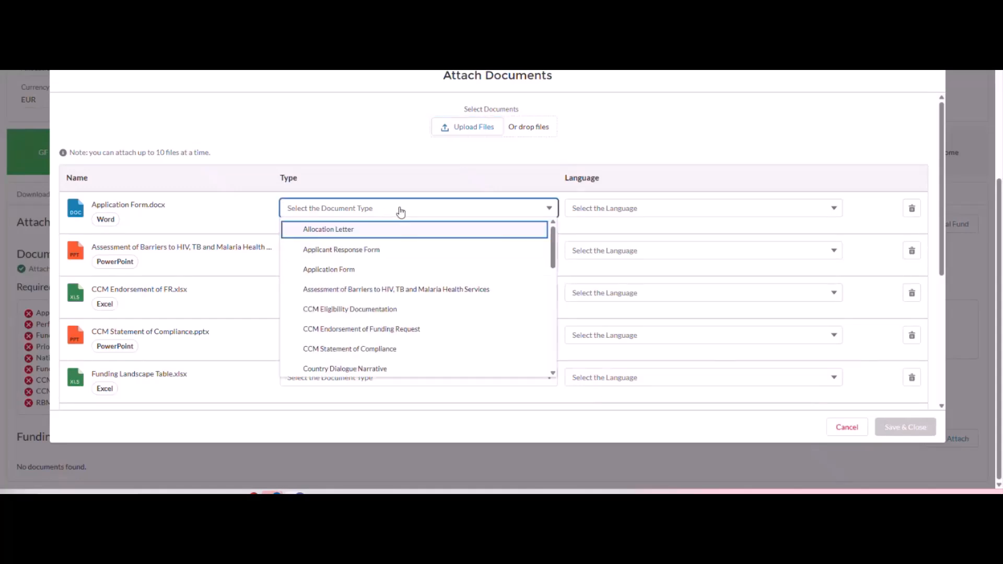
{"action": "left_click", "coordinate": [632, 208]}
{"action": "left_click", "coordinate": [518, 230]}
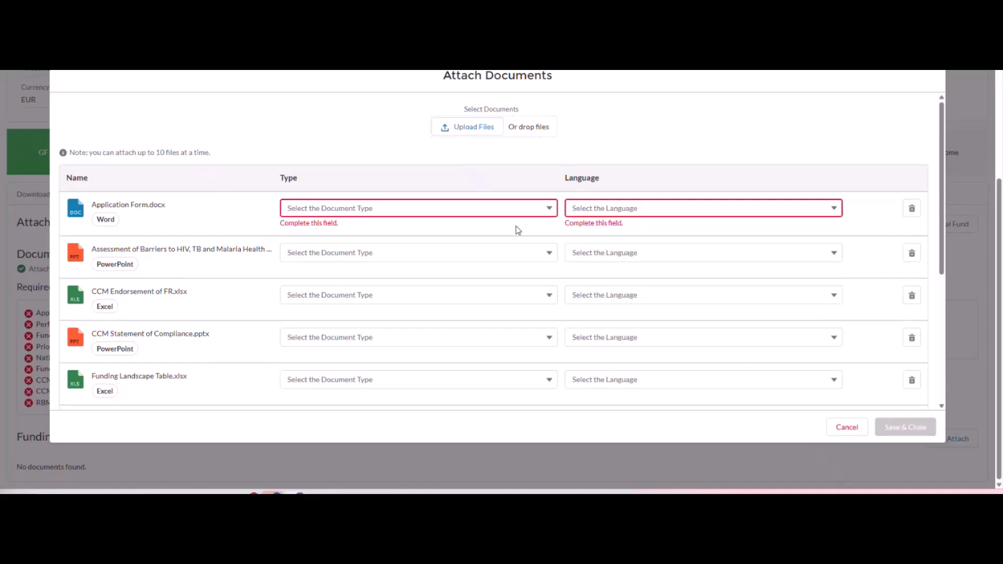
{"action": "left_click", "coordinate": [481, 208]}
{"action": "left_click", "coordinate": [405, 267]}
{"action": "left_click", "coordinate": [403, 256]}
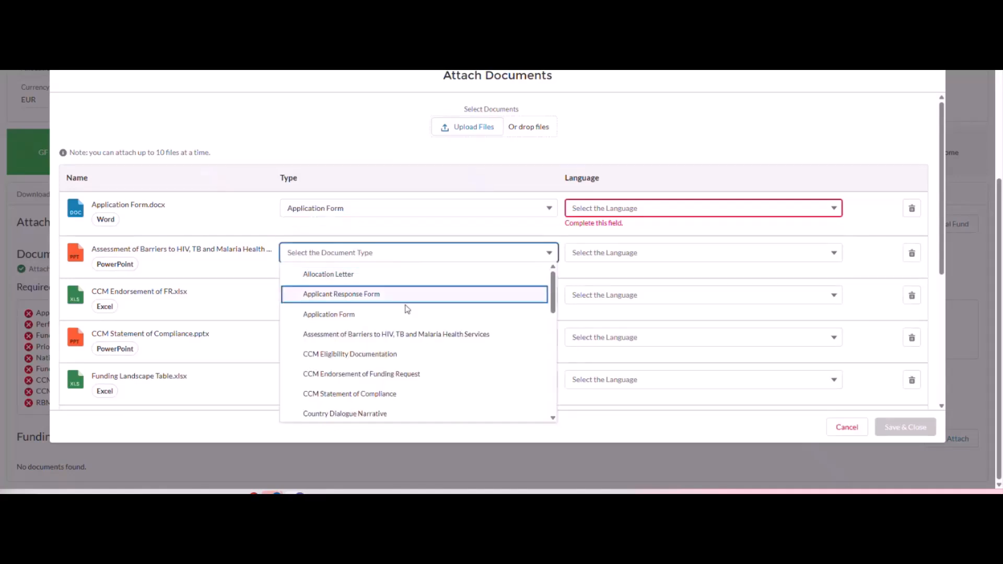
{"action": "left_click", "coordinate": [413, 331]}
Assign types including CCM Statement of Compliance and Funding Landscape Table to the remaining files, then Save & Close.
{"action": "left_click", "coordinate": [398, 295]}
{"action": "scroll", "coordinate": [397, 365], "scroll_direction": "down", "scroll_amount": 1}
{"action": "left_click", "coordinate": [376, 399]}
{"action": "left_click", "coordinate": [378, 338]}
{"action": "left_click", "coordinate": [376, 300]}
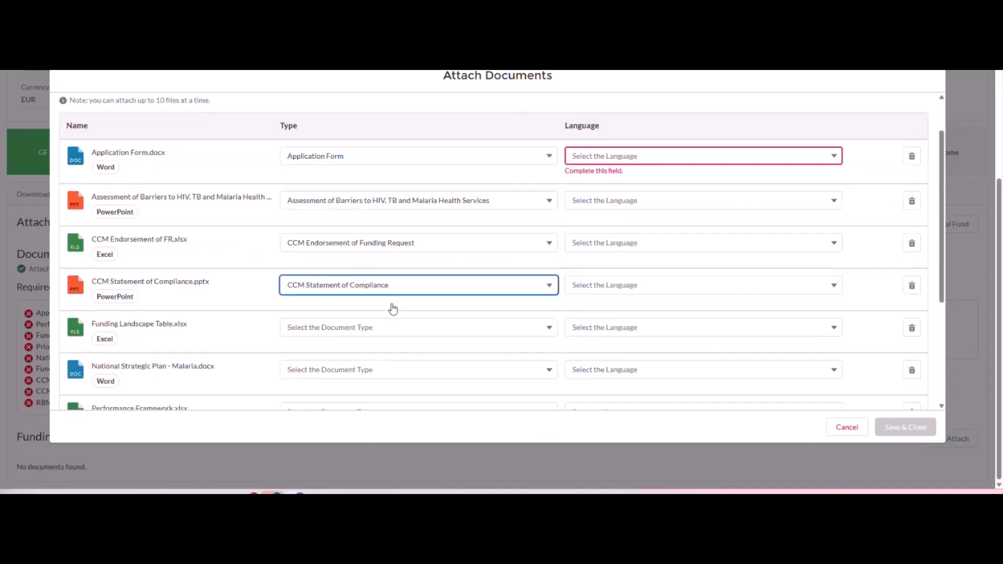
{"action": "scroll", "coordinate": [392, 308], "scroll_direction": "down", "scroll_amount": 3}
{"action": "left_click", "coordinate": [368, 223]}
{"action": "scroll", "coordinate": [369, 312], "scroll_direction": "down", "scroll_amount": 3}
{"action": "scroll", "coordinate": [361, 298], "scroll_direction": "up", "scroll_amount": 1}
{"action": "left_click", "coordinate": [343, 274]}
{"action": "left_click", "coordinate": [343, 270]}
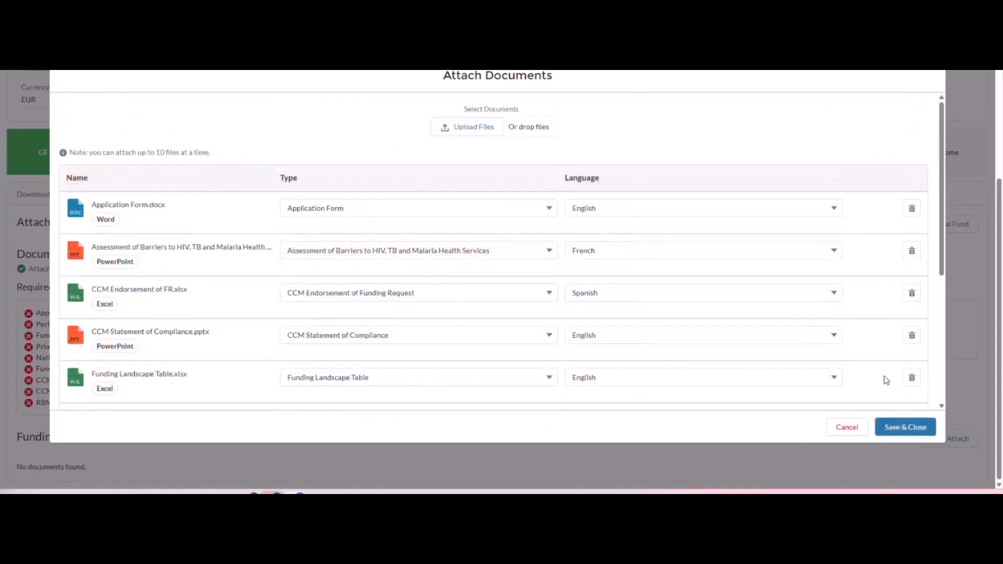
{"action": "left_click", "coordinate": [898, 431]}
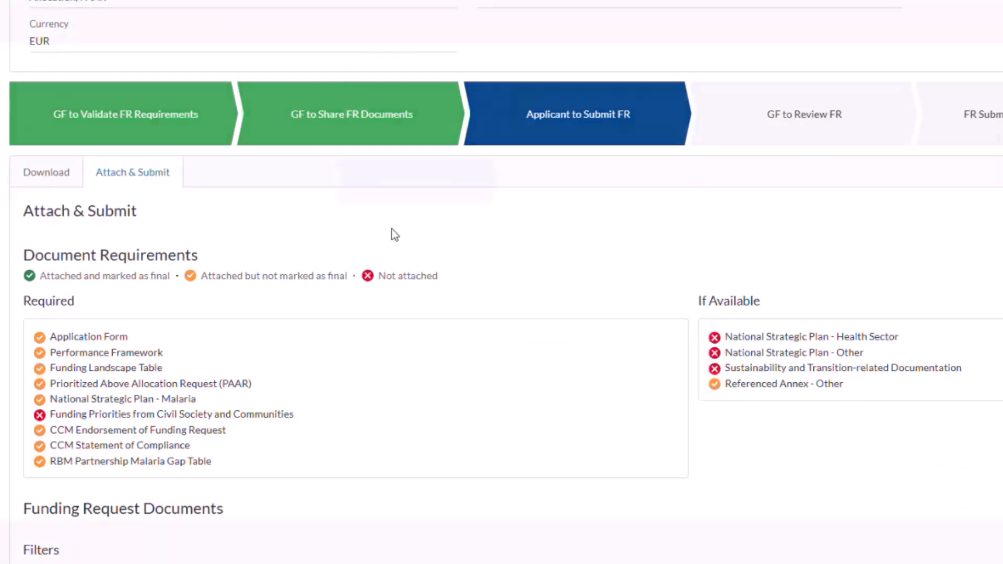
Mark the first document, the Application Form and the barriers assessment as Final Applicant Submission.
{"action": "scroll", "coordinate": [324, 287], "scroll_direction": "down", "scroll_amount": 3}
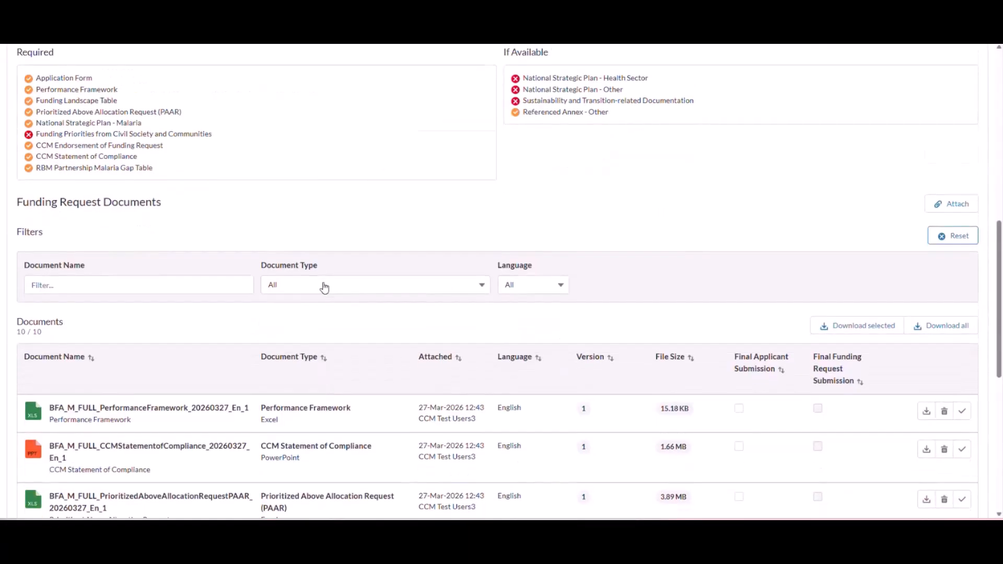
{"action": "scroll", "coordinate": [324, 287], "scroll_direction": "down", "scroll_amount": 3}
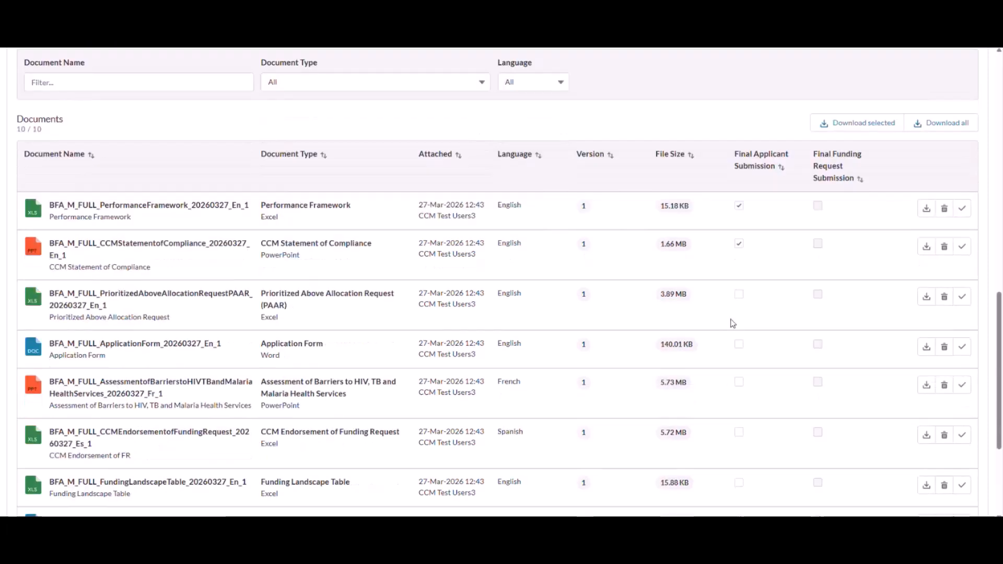
{"action": "left_click", "coordinate": [739, 294]}
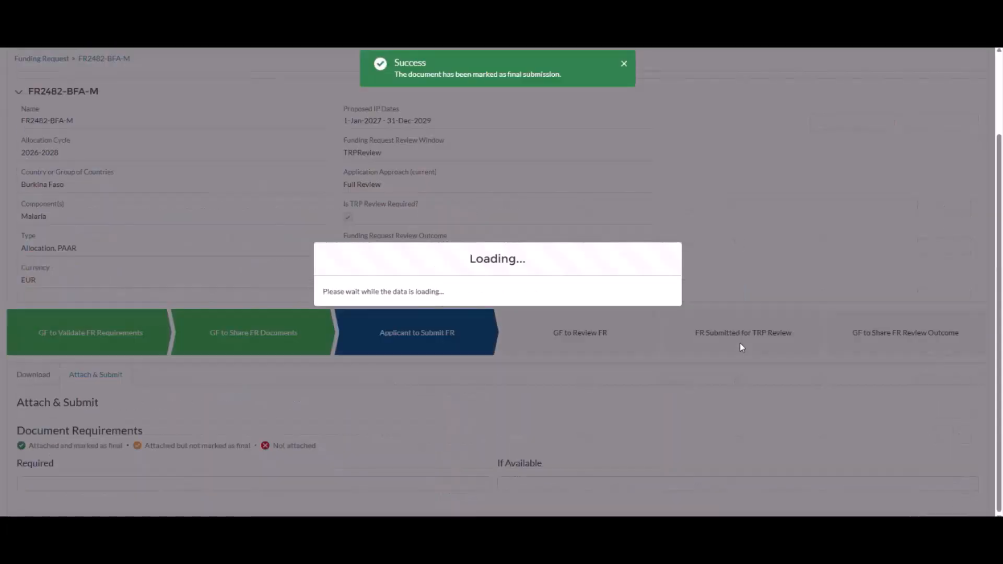
{"action": "scroll", "coordinate": [740, 343], "scroll_direction": "down", "scroll_amount": 12}
{"action": "left_click", "coordinate": [739, 388]}
{"action": "scroll", "coordinate": [740, 392], "scroll_direction": "down", "scroll_amount": 3}
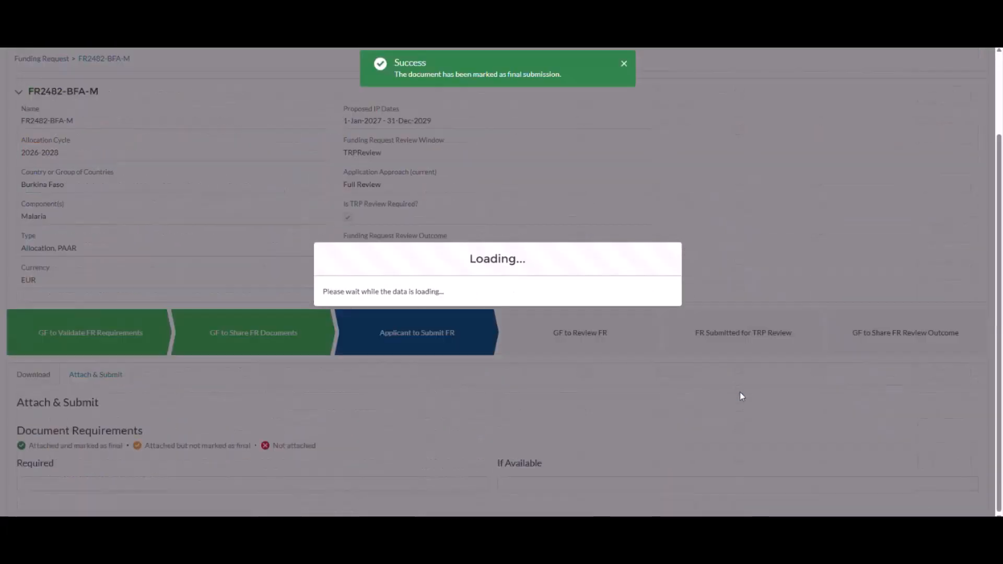
{"action": "scroll", "coordinate": [741, 397], "scroll_direction": "down", "scroll_amount": 15}
{"action": "left_click", "coordinate": [739, 194]}
Mark CCM Endorsement, Funding Landscape Table, NSP - Malaria, RBM Gap Table and Referenced Annex final.
{"action": "scroll", "coordinate": [733, 272], "scroll_direction": "down", "scroll_amount": 15}
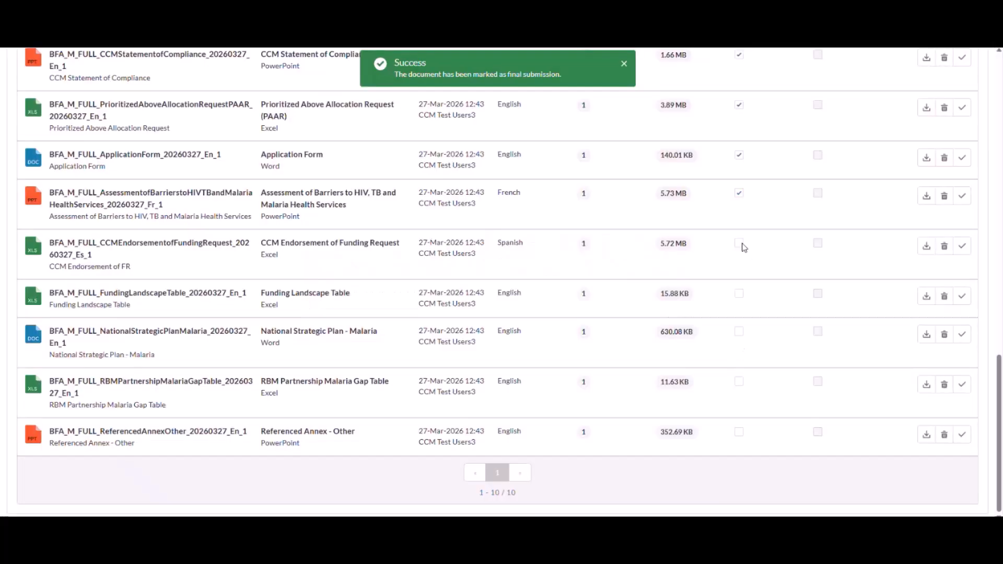
{"action": "left_click", "coordinate": [739, 244]}
{"action": "scroll", "coordinate": [743, 298], "scroll_direction": "down", "scroll_amount": 15}
{"action": "left_click", "coordinate": [739, 294]}
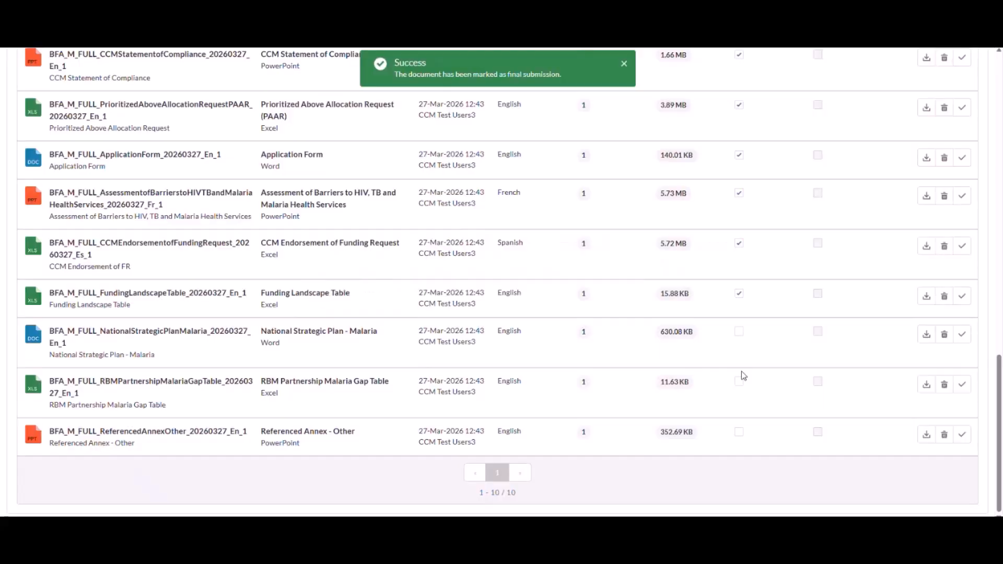
{"action": "left_click", "coordinate": [740, 332]}
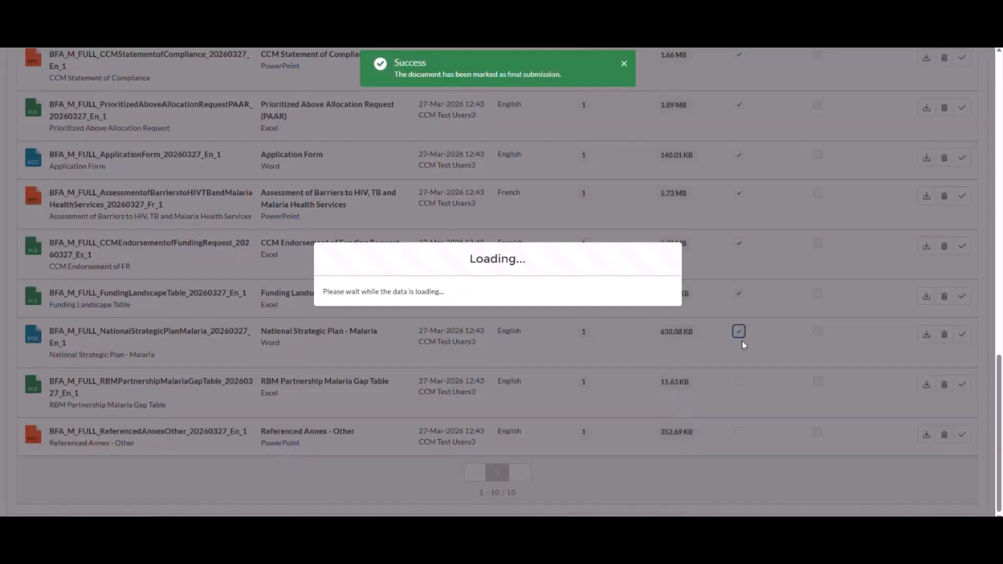
{"action": "scroll", "coordinate": [735, 396], "scroll_direction": "down", "scroll_amount": 15}
{"action": "left_click", "coordinate": [739, 383]}
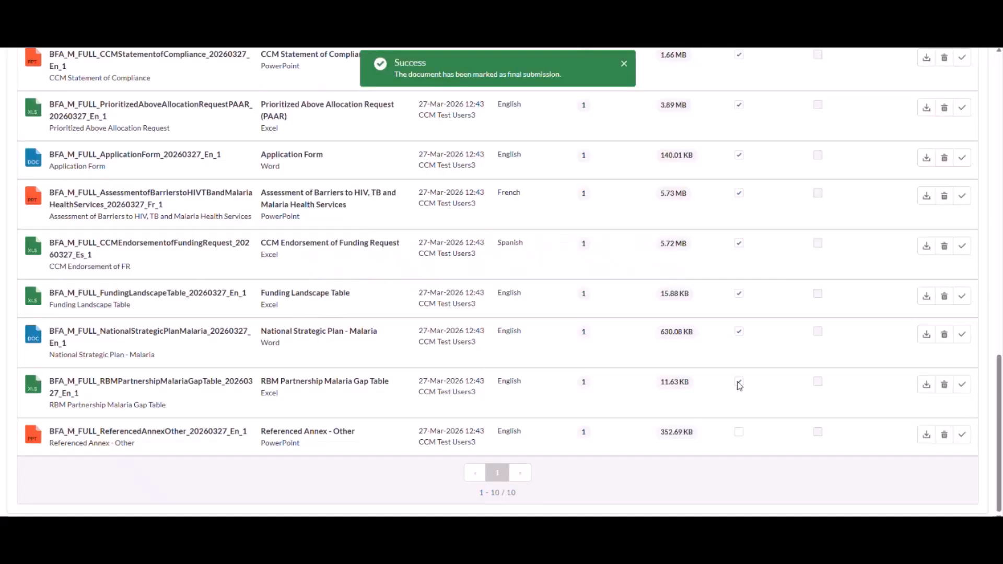
{"action": "left_click", "coordinate": [739, 432]}
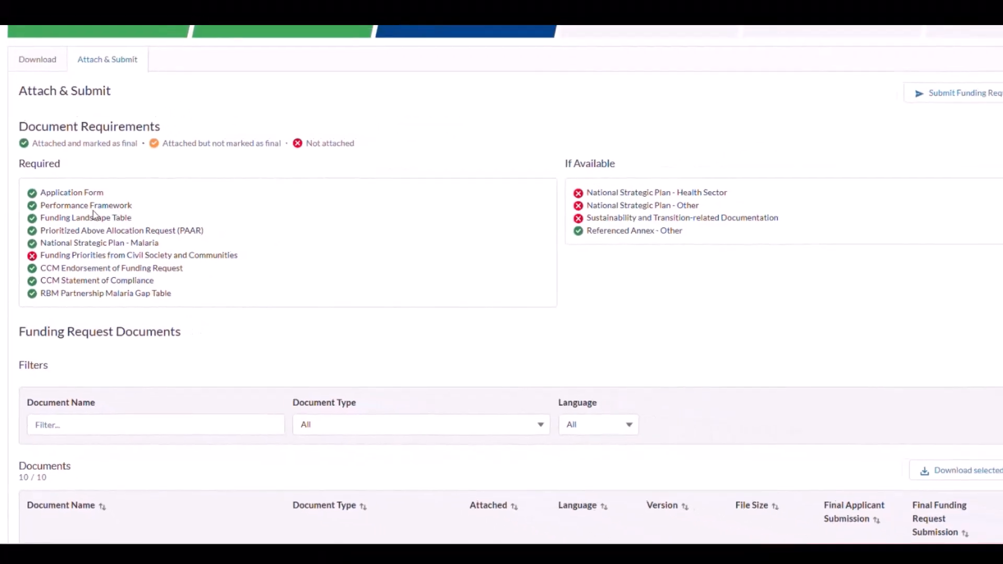
Submit FR2482-BFA-M to the Global Fund with the justification 'As agreed with the GF Country Team'.
{"action": "scroll", "coordinate": [701, 337], "scroll_direction": "up", "scroll_amount": 2}
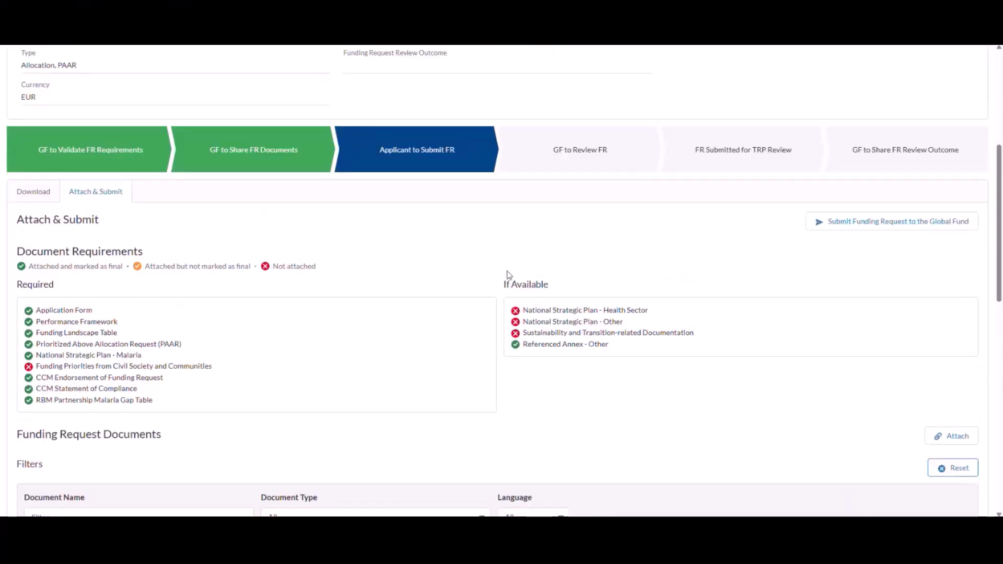
{"action": "left_click", "coordinate": [863, 229]}
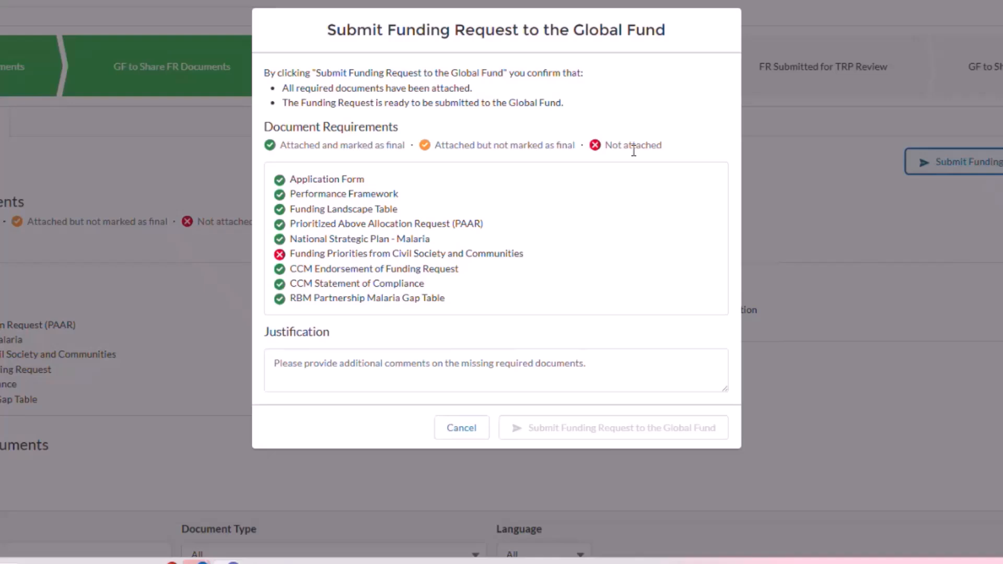
{"action": "left_click", "coordinate": [531, 368]}
{"action": "type", "text": "As agr"}
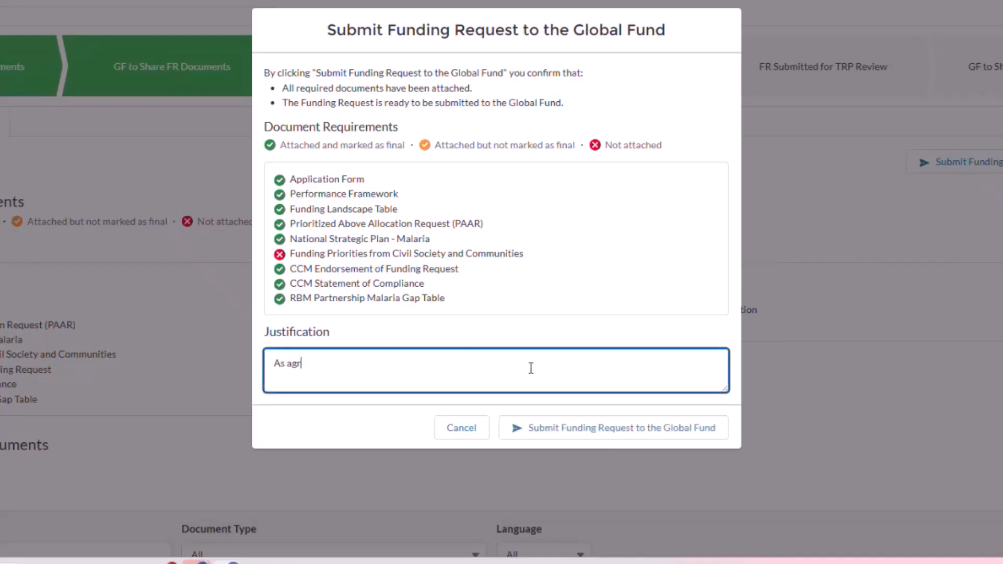
{"action": "type", "text": "eed with the GF Country Team."}
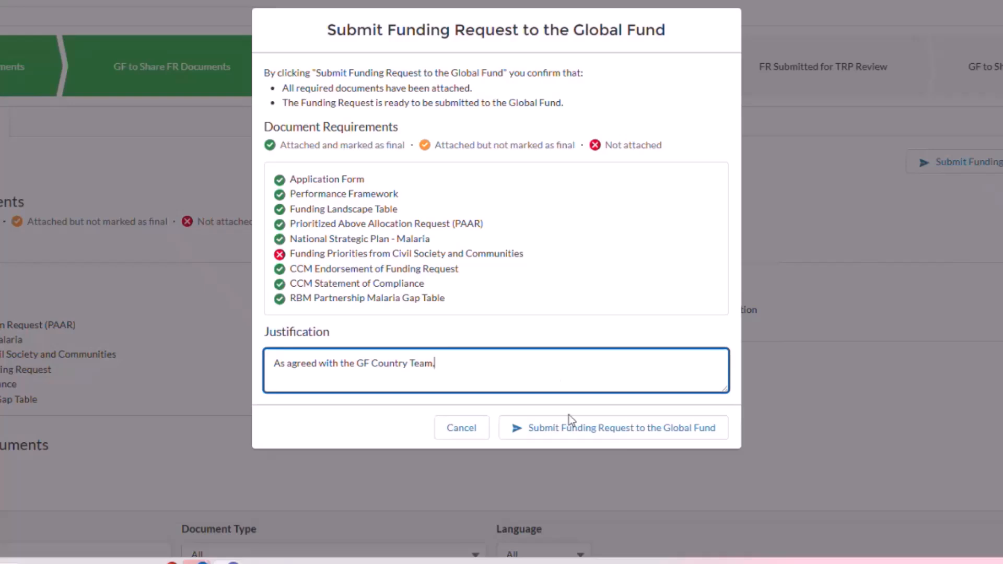
{"action": "left_click", "coordinate": [589, 433]}
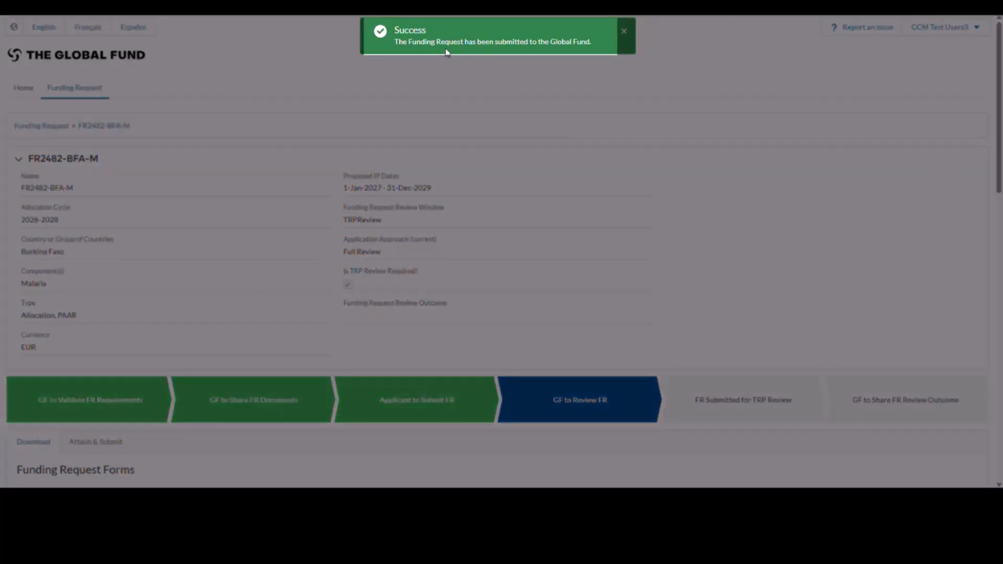
Scroll through FR2482-BFA-M to confirm all six stages are green and the review outcome is Grant Making.
{"action": "scroll", "coordinate": [584, 233], "scroll_direction": "down", "scroll_amount": 2}
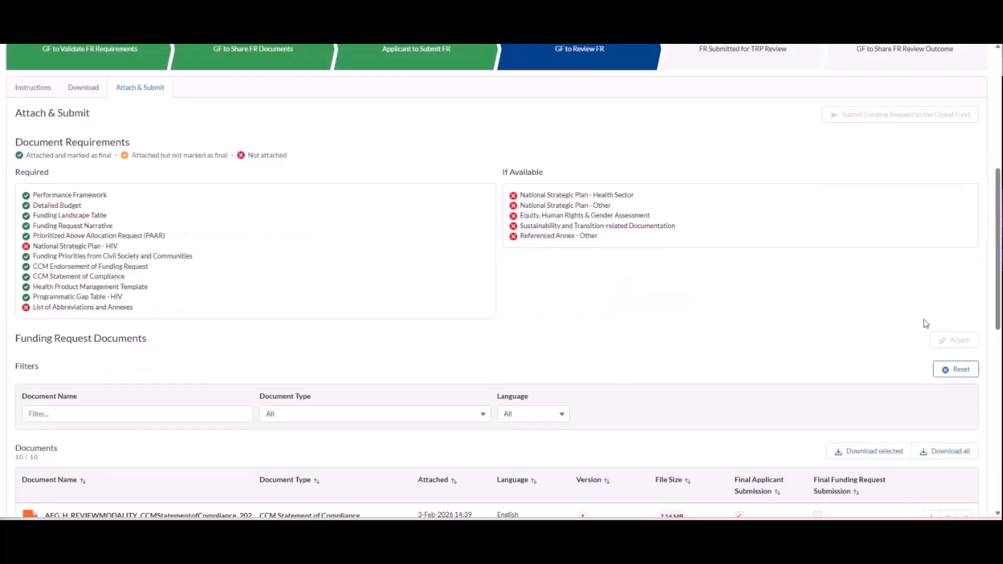
{"action": "scroll", "coordinate": [734, 352], "scroll_direction": "down", "scroll_amount": 3}
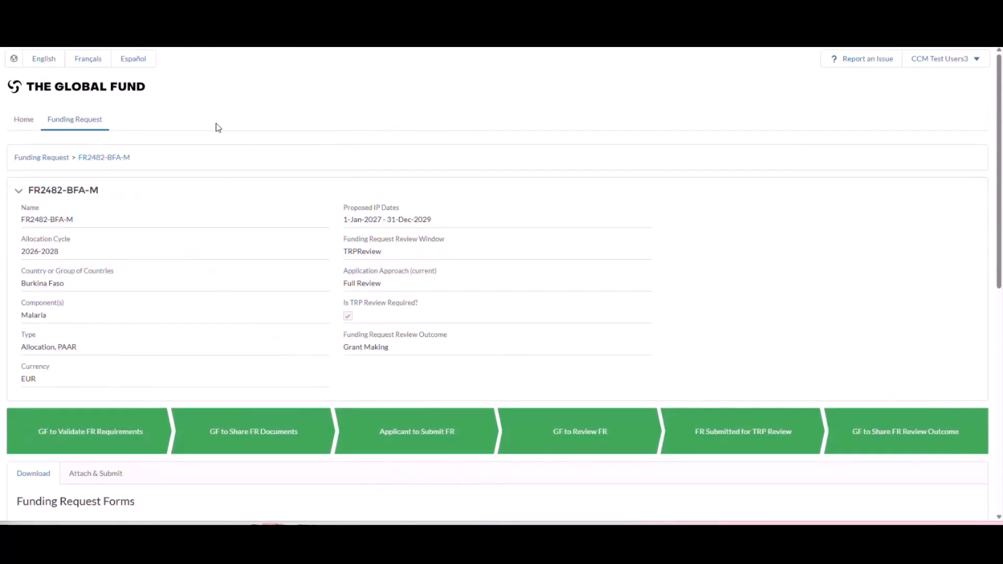
{"action": "scroll", "coordinate": [218, 128], "scroll_direction": "down", "scroll_amount": 1}
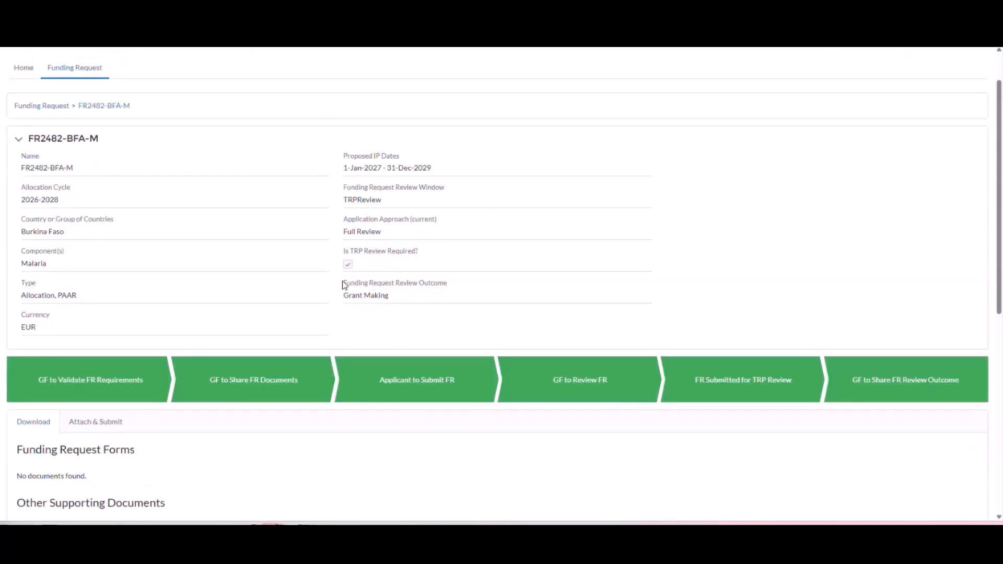